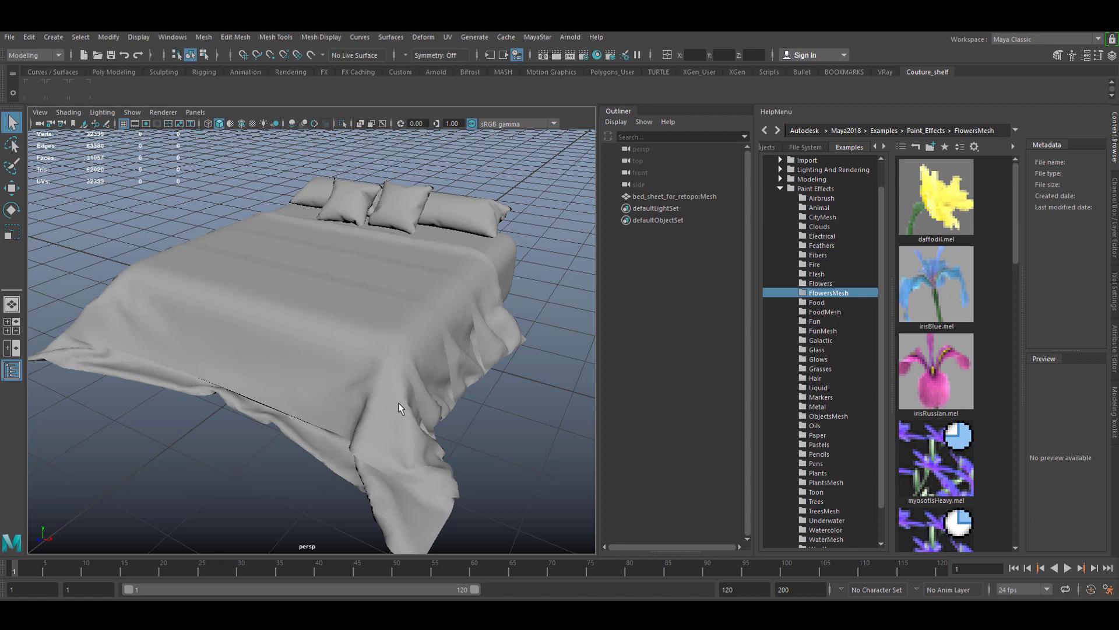
{"action": "mouse_move", "coordinate": [398, 405]}
{"action": "left_mouse_down", "text": "alt"}
{"action": "mouse_move", "coordinate": [400, 395]}
{"action": "mouse_move", "coordinate": [392, 407]}
{"action": "left_mouse_up", "text": "alt"}
{"action": "middle_click_drag", "start_coordinate": [392, 408], "coordinate": [403, 398], "text": "alt"}
{"action": "left_click_drag", "start_coordinate": [404, 399], "coordinate": [409, 400], "text": "alt"}
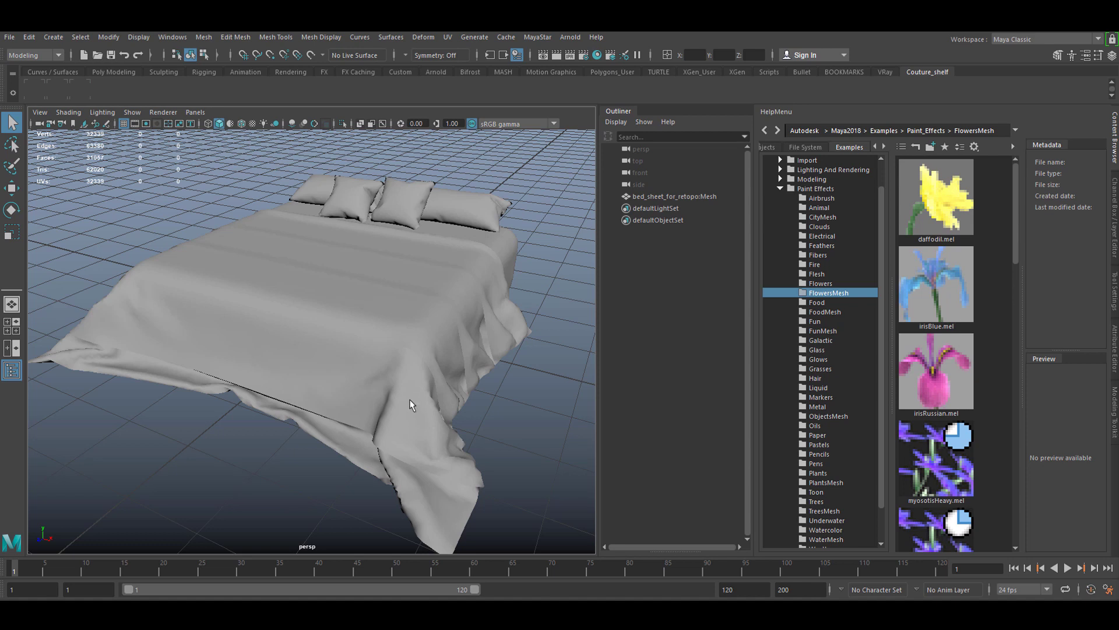
{"action": "left_click_drag", "start_coordinate": [382, 403], "coordinate": [429, 394], "text": "alt"}
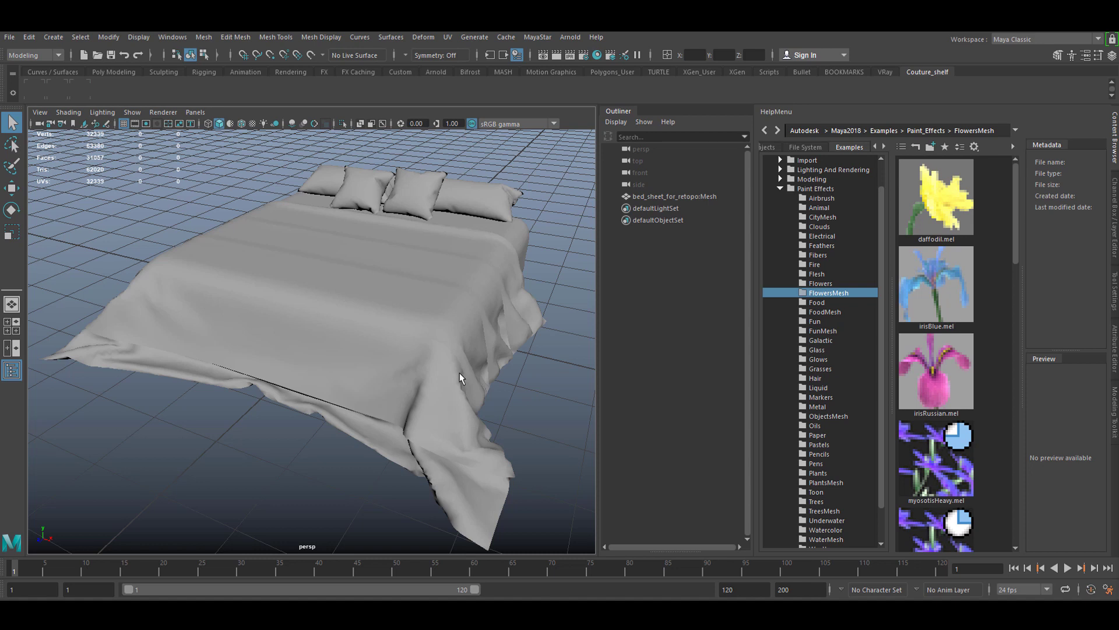
{"action": "left_click_drag", "start_coordinate": [462, 376], "coordinate": [426, 395], "text": "alt"}
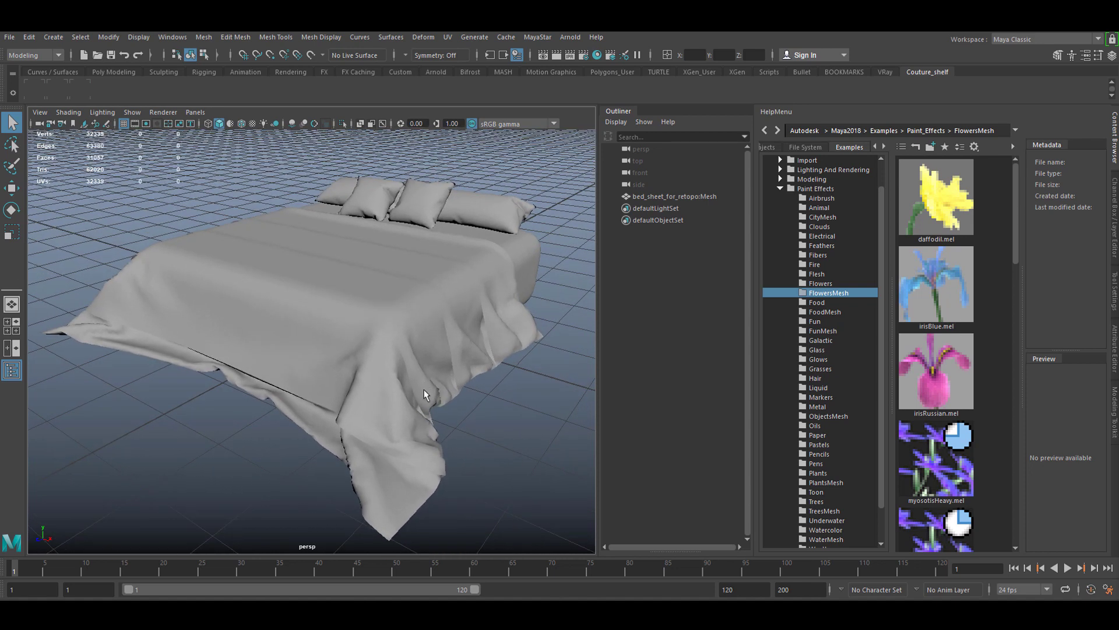
{"action": "left_click_drag", "start_coordinate": [412, 393], "coordinate": [436, 393], "text": "alt"}
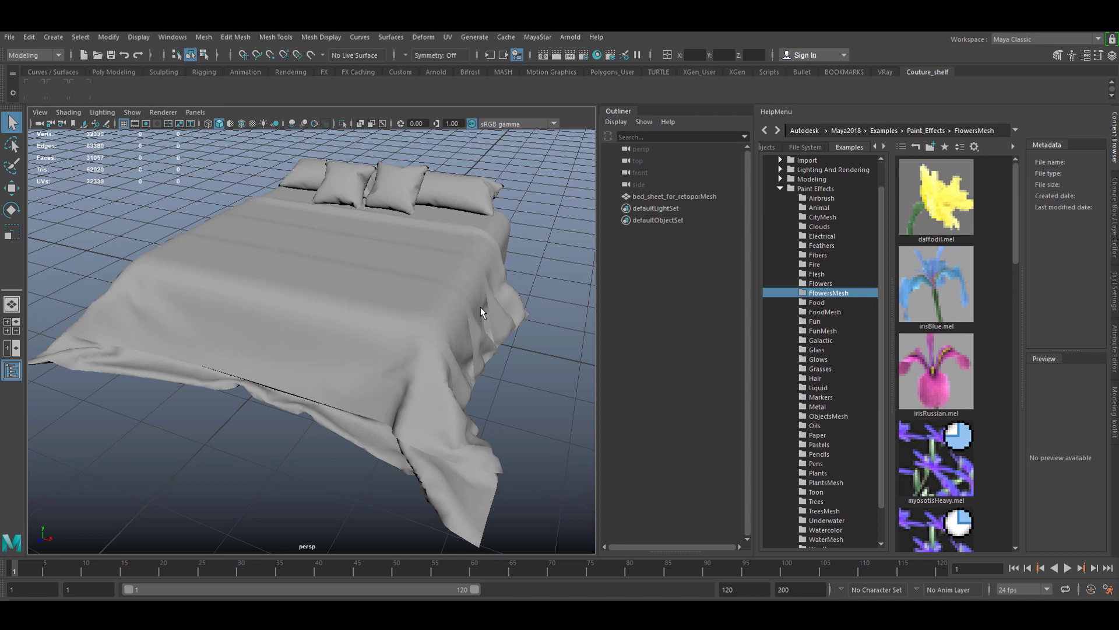
Select the bed sheet mesh and open its UVs in a maximised UV Editor with all shells in view
{"action": "left_click", "coordinate": [464, 301]}
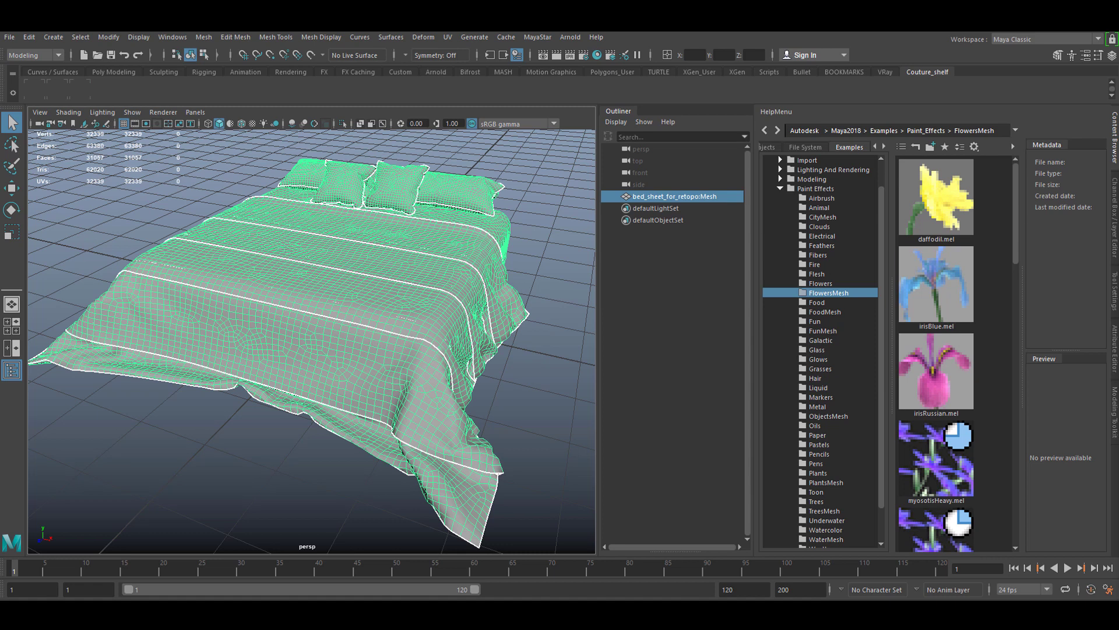
{"action": "left_click_drag", "start_coordinate": [1118, 303], "coordinate": [660, 221]}
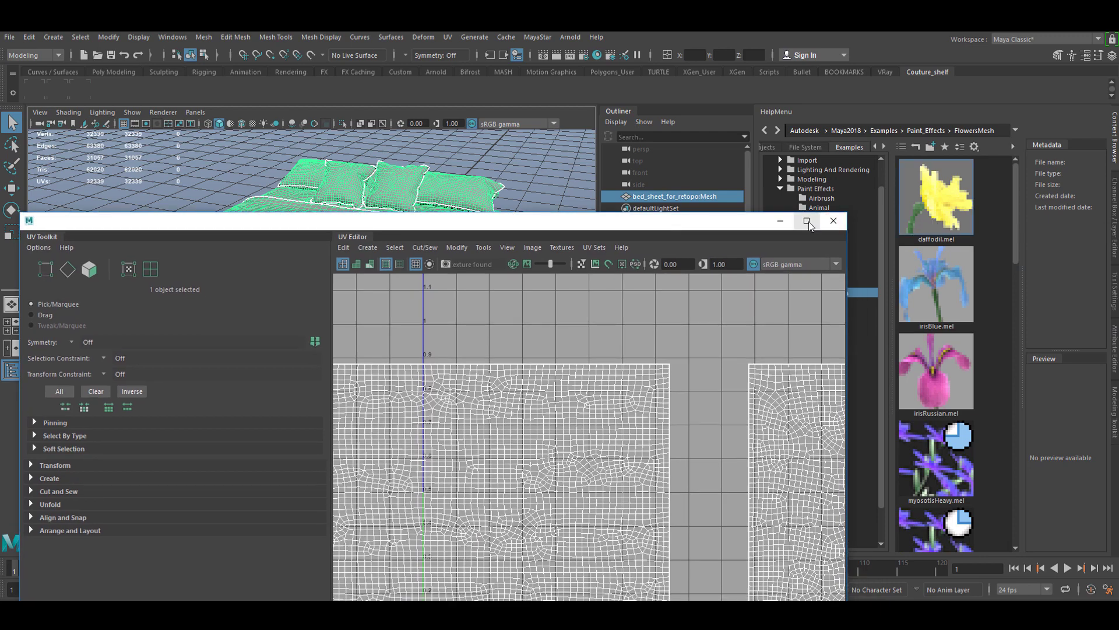
{"action": "left_click", "coordinate": [808, 221]}
{"action": "scroll", "coordinate": [691, 319], "scroll_direction": "down", "scroll_amount": 4}
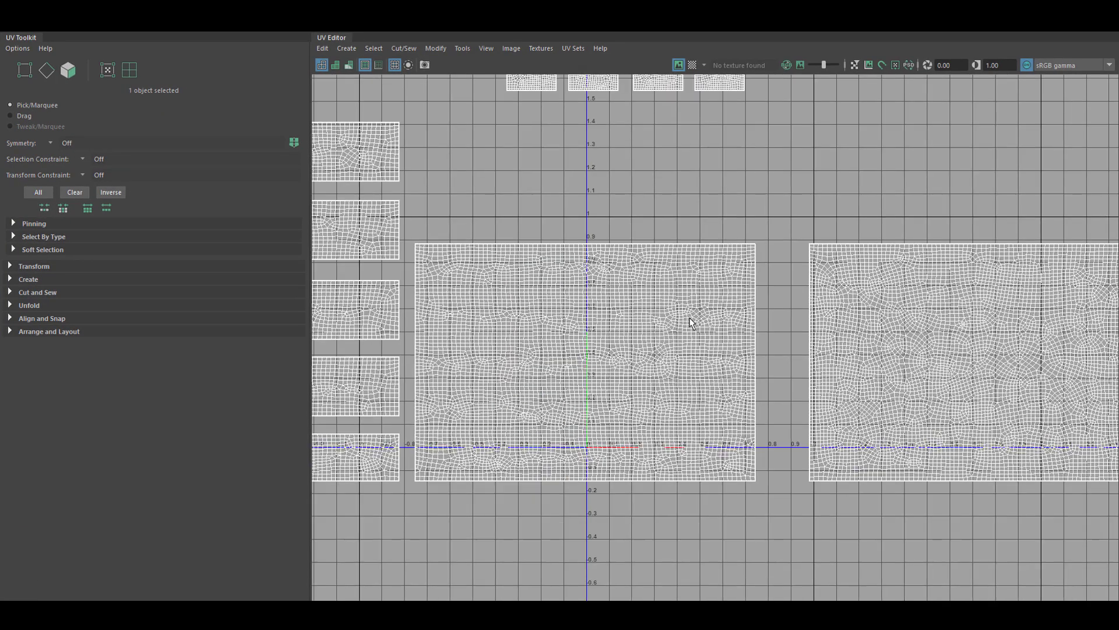
{"action": "scroll", "coordinate": [691, 319], "scroll_direction": "down", "scroll_amount": 6}
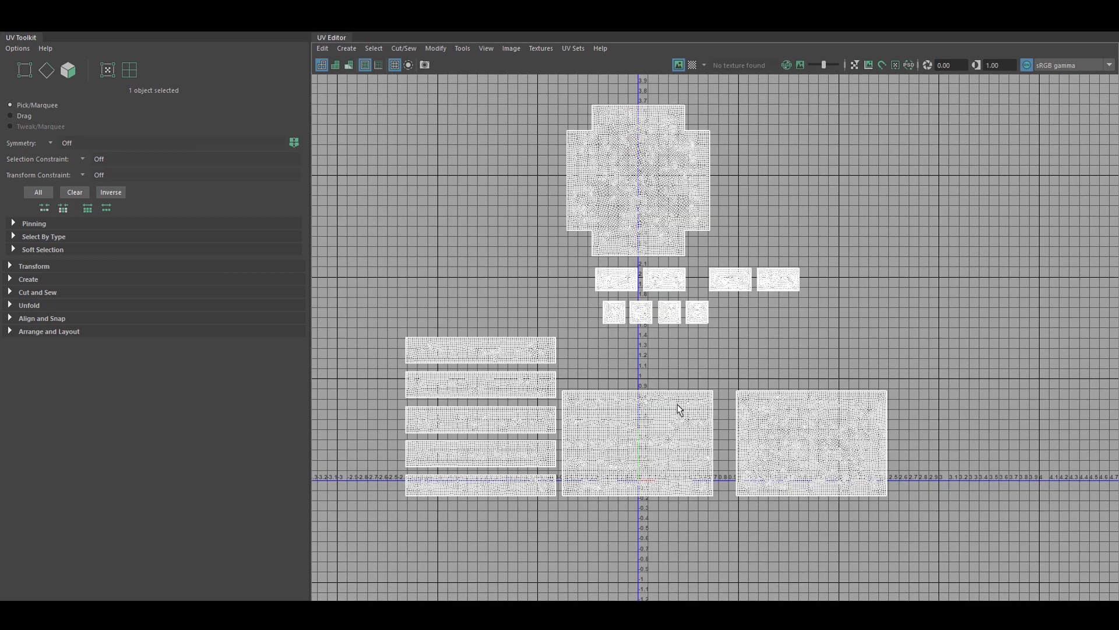
{"action": "middle_click_drag", "start_coordinate": [679, 410], "coordinate": [695, 455], "text": "alt"}
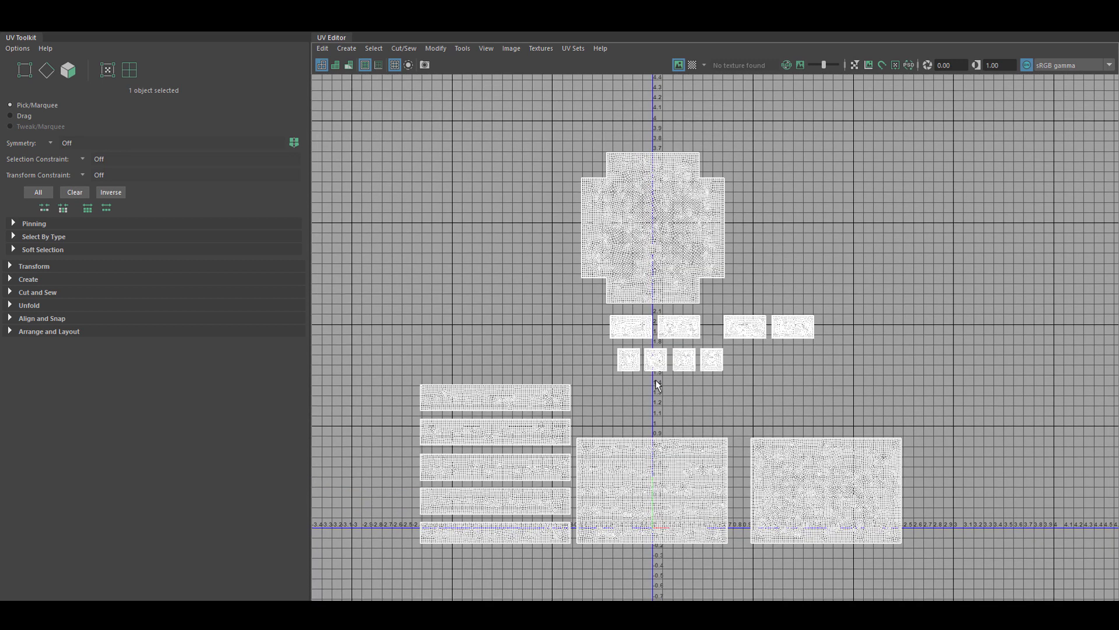
{"action": "middle_click_drag", "start_coordinate": [678, 422], "coordinate": [666, 414], "text": "alt"}
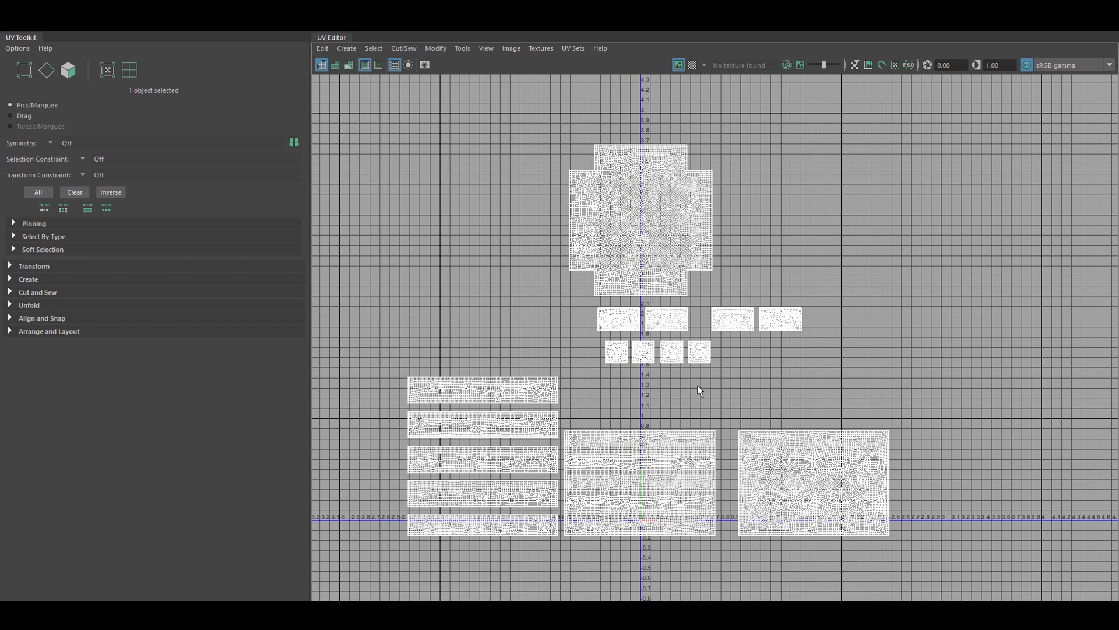
Lay out all the bed mesh's UV shells so that they are packed inside the 0 to 1 UV space
{"action": "right_click_drag", "start_coordinate": [653, 259], "coordinate": [756, 449]}
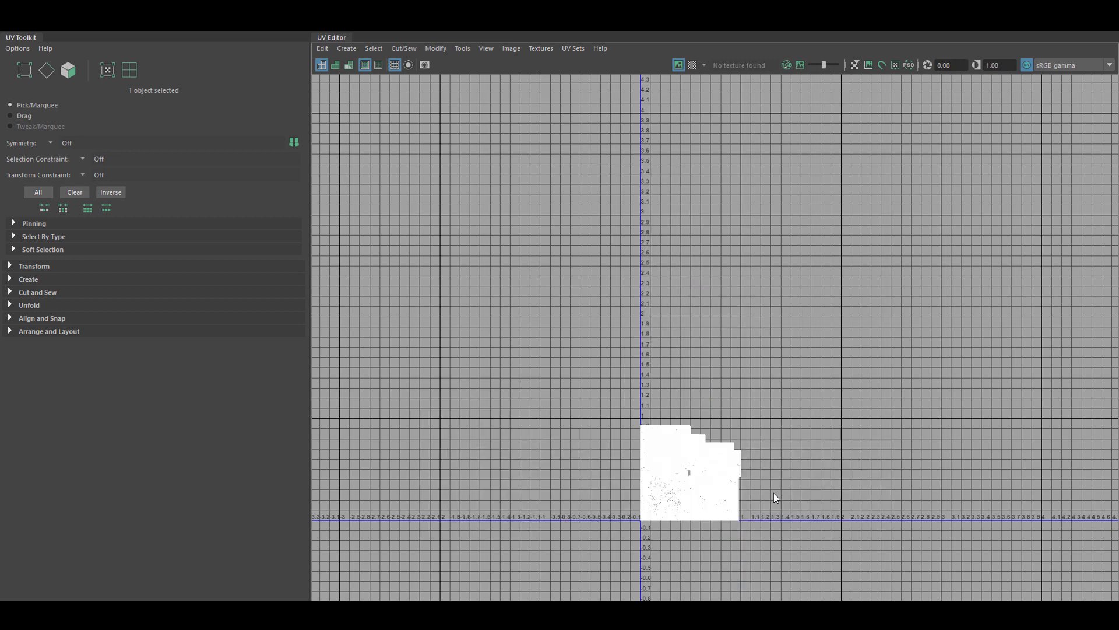
{"action": "scroll", "coordinate": [740, 537], "scroll_direction": "up", "scroll_amount": 2}
{"action": "scroll", "coordinate": [712, 518], "scroll_direction": "up", "scroll_amount": 3}
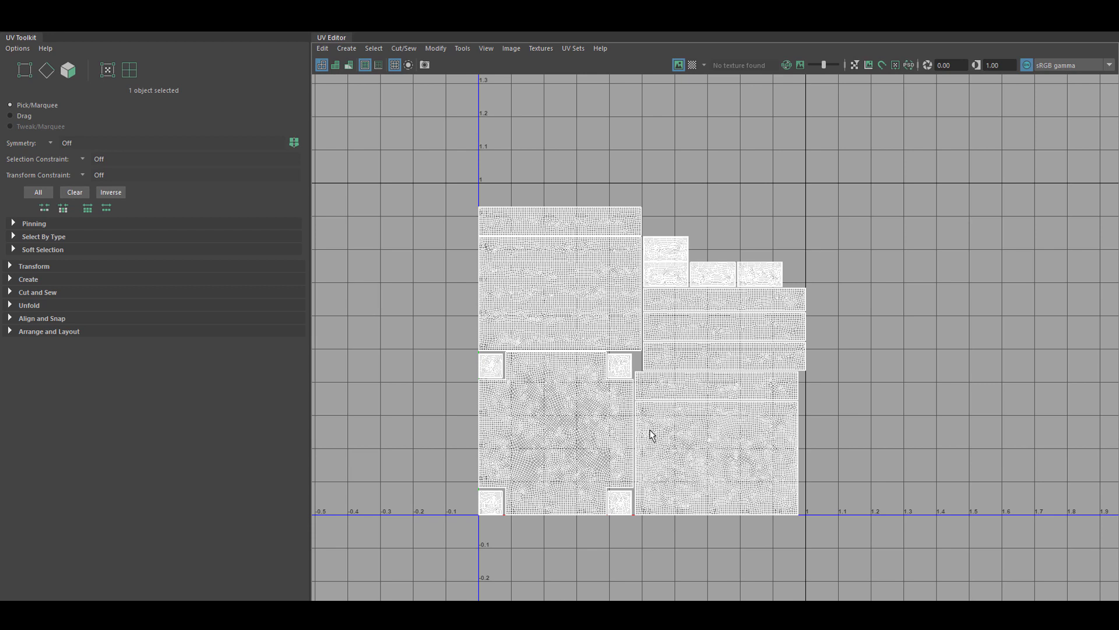
{"action": "scroll", "coordinate": [670, 457], "scroll_direction": "up", "scroll_amount": 1}
{"action": "middle_click_drag", "start_coordinate": [669, 462], "coordinate": [636, 459], "text": "alt"}
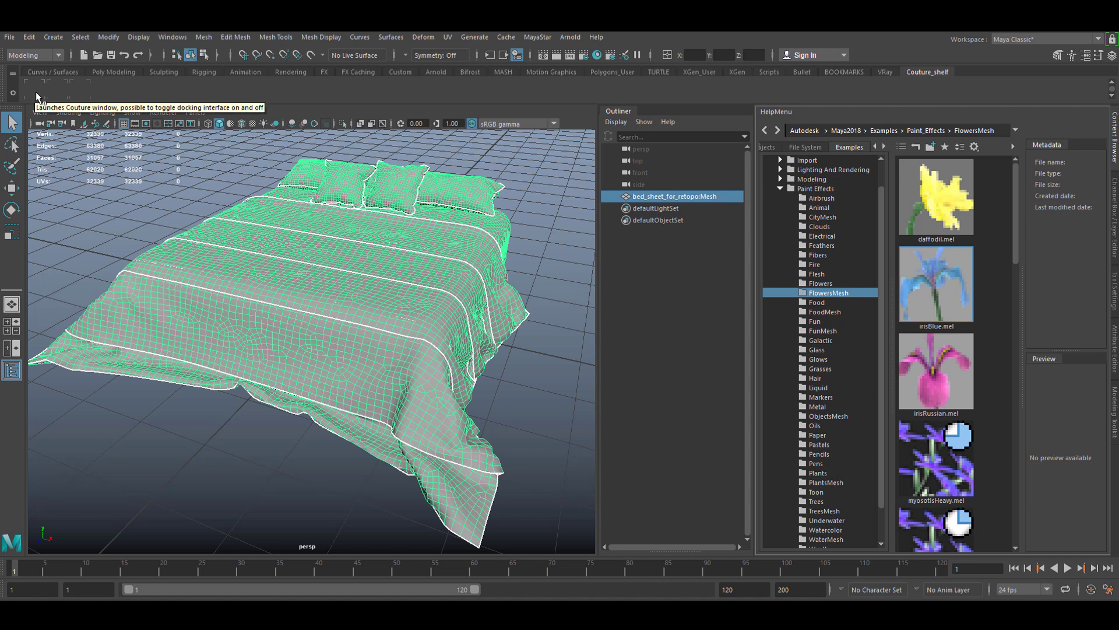
Separate the bed sheet mesh into individual pieces and expand its group in the Outliner
{"action": "right_click_drag", "start_coordinate": [369, 275], "coordinate": [392, 472]}
{"action": "left_click", "coordinate": [389, 264]}
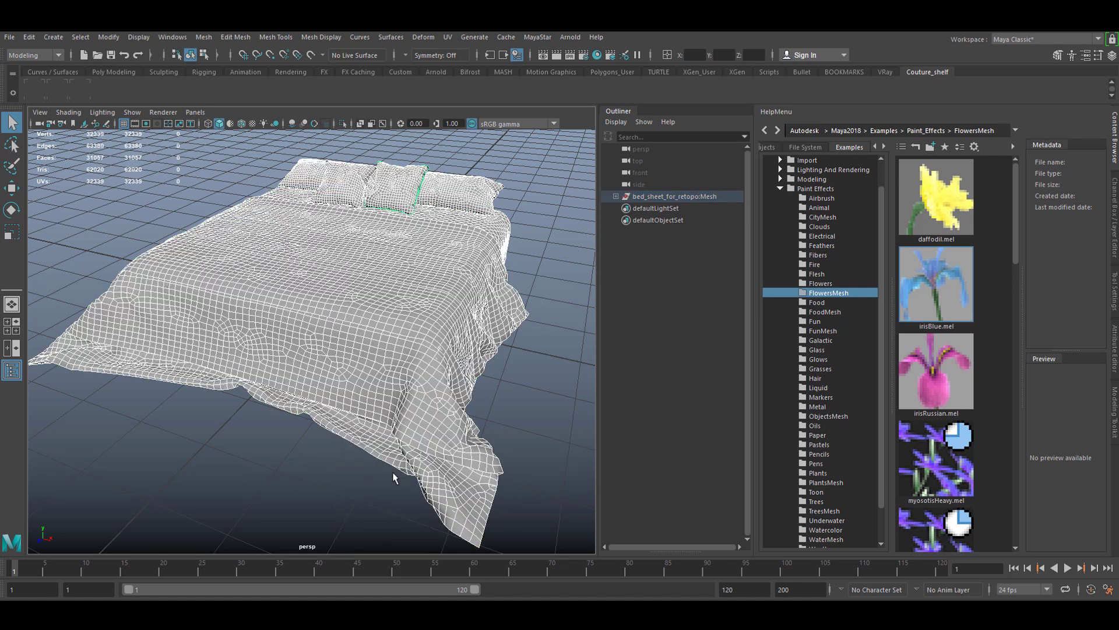
{"action": "left_click", "coordinate": [616, 197]}
Check the separated pieces by selecting a blanket strip and several pillows one at a time, and clear the selection
{"action": "left_click", "coordinate": [466, 299]}
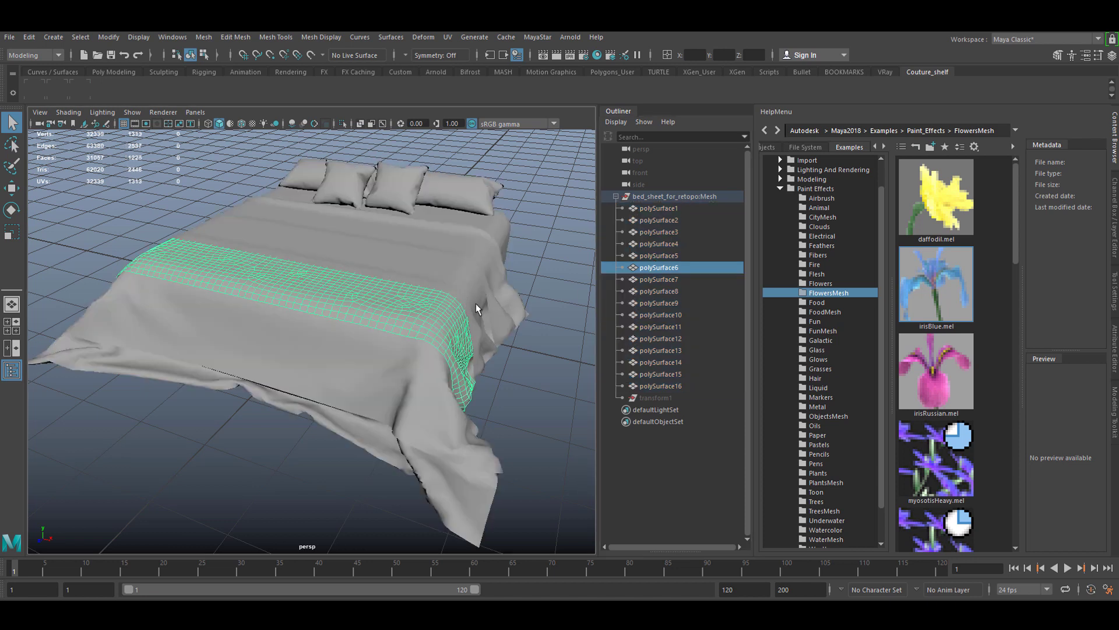
{"action": "left_click", "coordinate": [443, 186]}
{"action": "left_click", "coordinate": [397, 184]}
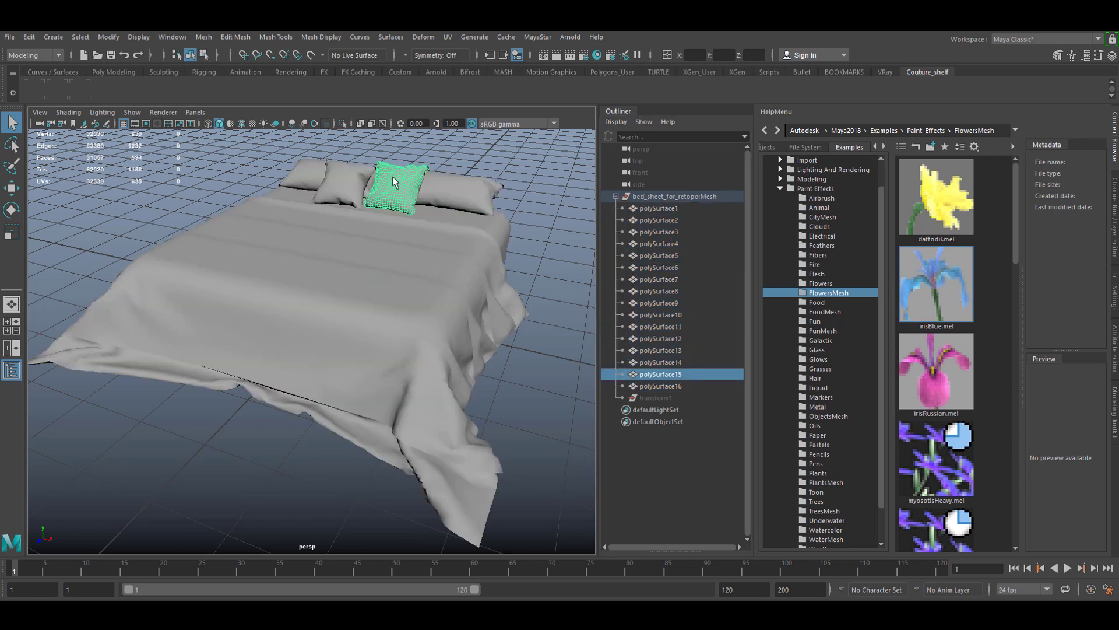
{"action": "left_click", "coordinate": [353, 175]}
{"action": "left_click", "coordinate": [511, 385]}
{"action": "left_click_drag", "start_coordinate": [426, 342], "coordinate": [395, 332], "text": "alt"}
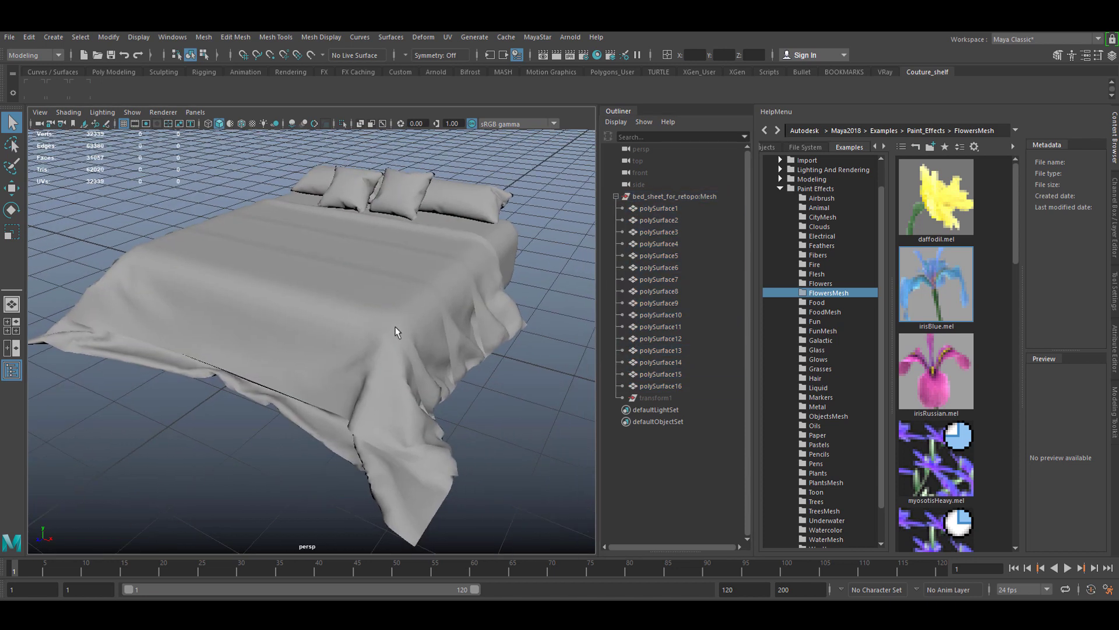
Launch the Couture tool, dock it together with the Channel Box and Attribute Editor, and show its Pattern table options
{"action": "left_click", "coordinate": [34, 92]}
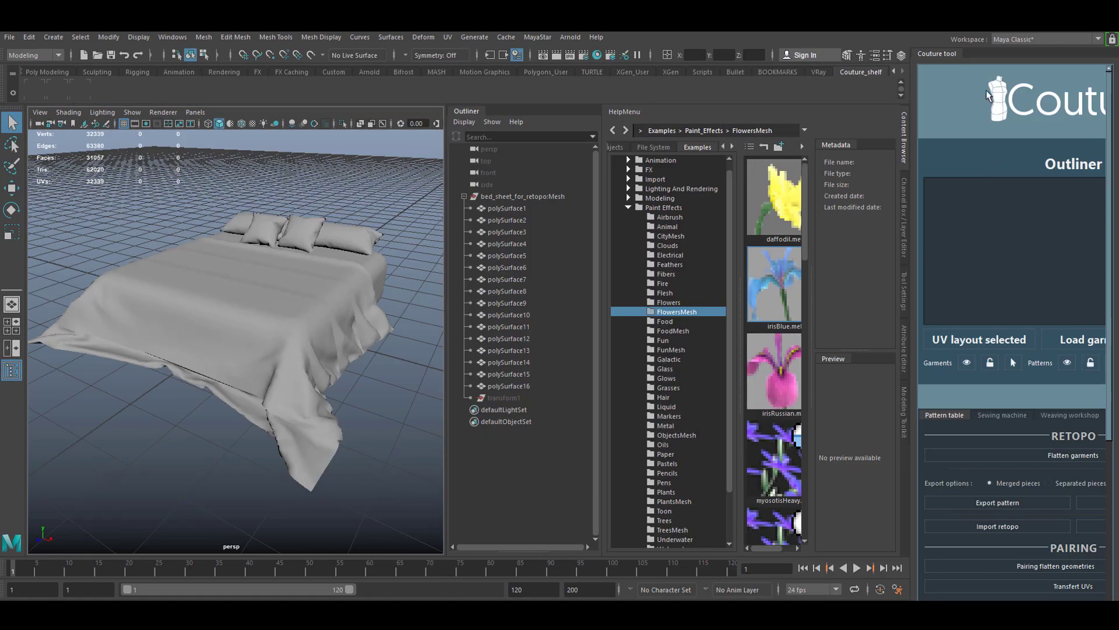
{"action": "left_click_drag", "start_coordinate": [947, 58], "coordinate": [1114, 475]}
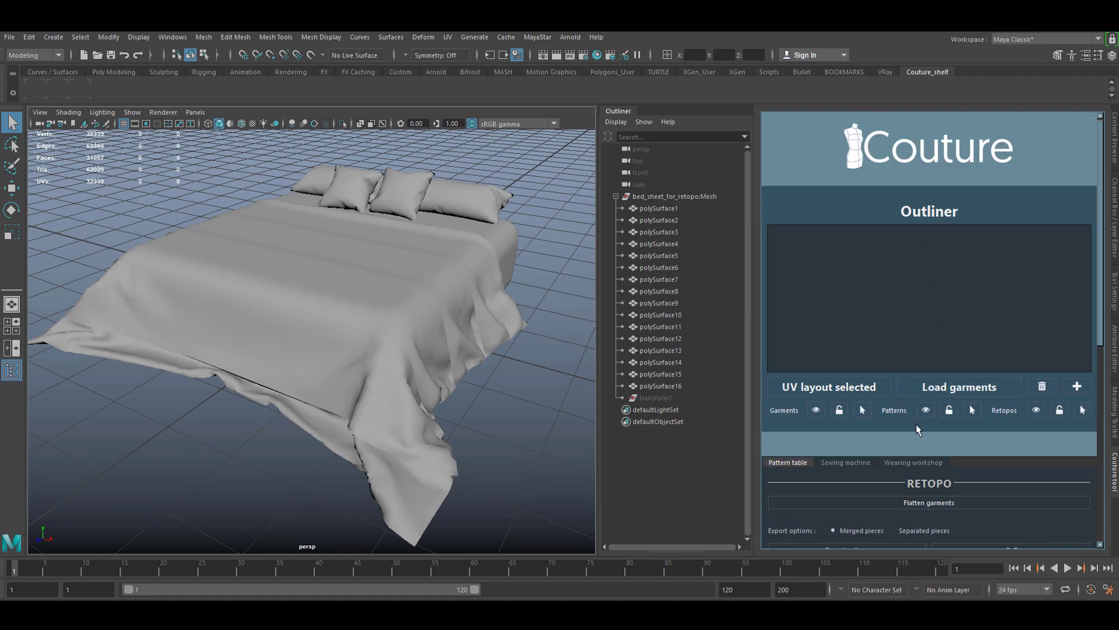
{"action": "scroll", "coordinate": [915, 423], "scroll_direction": "down", "scroll_amount": 5}
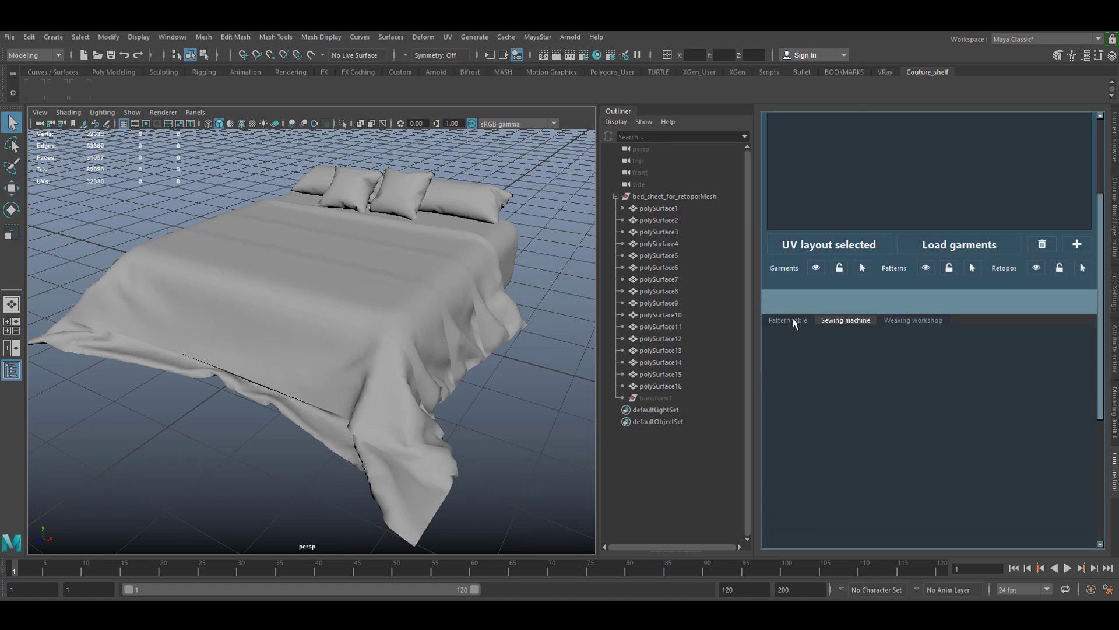
{"action": "left_click", "coordinate": [793, 319]}
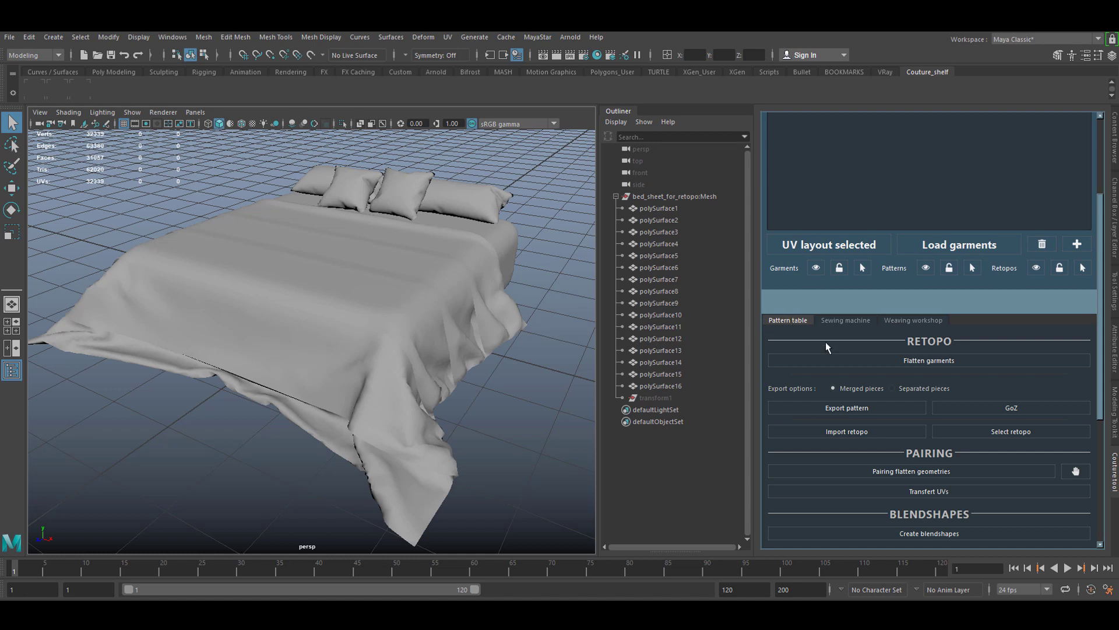
{"action": "scroll", "coordinate": [944, 331], "scroll_direction": "down", "scroll_amount": 3}
{"action": "scroll", "coordinate": [921, 397], "scroll_direction": "up", "scroll_amount": 4}
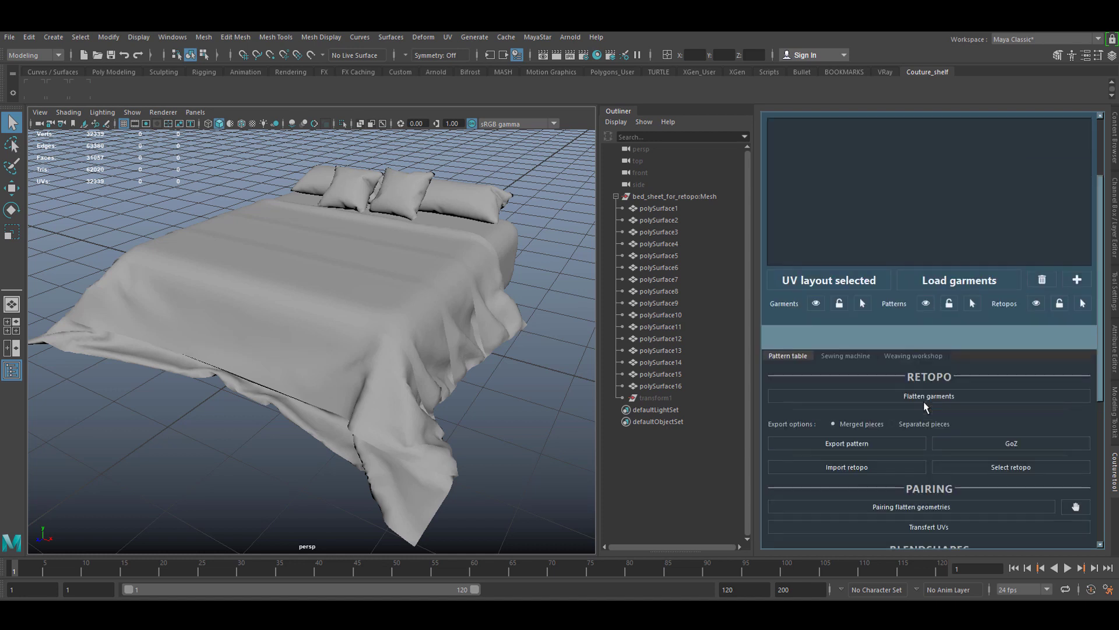
{"action": "scroll", "coordinate": [933, 340], "scroll_direction": "up", "scroll_amount": 2}
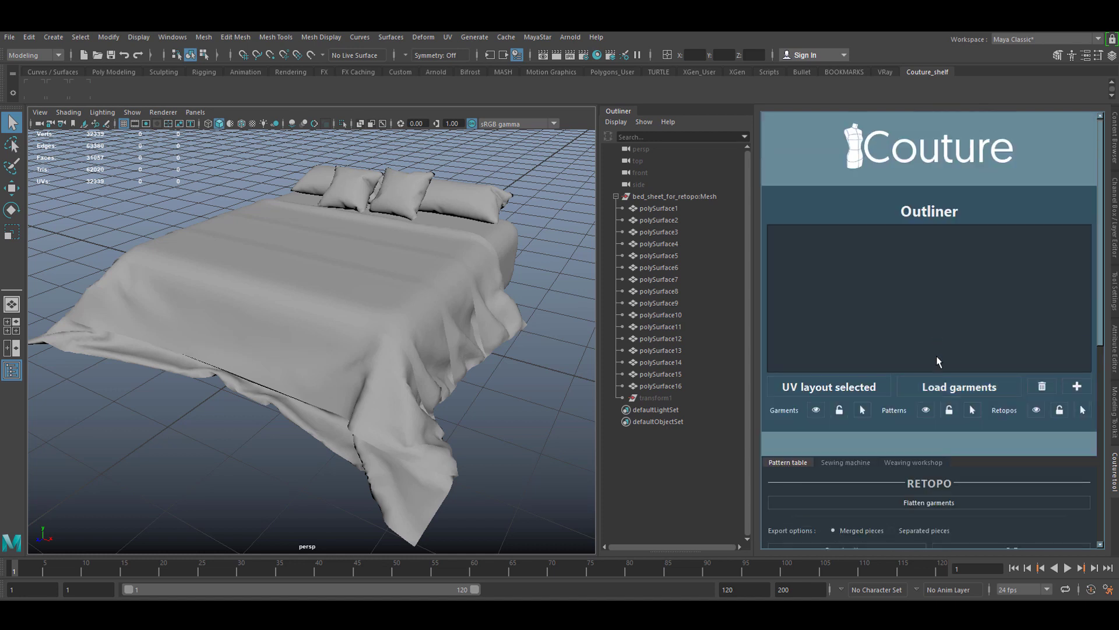
Load all the separated bed pieces, polySurface1 to polySurface16, into the Couture tool as garments
{"action": "left_click_drag", "start_coordinate": [327, 295], "coordinate": [360, 363], "text": "alt"}
{"action": "middle_click_drag", "start_coordinate": [360, 362], "coordinate": [363, 361], "text": "alt"}
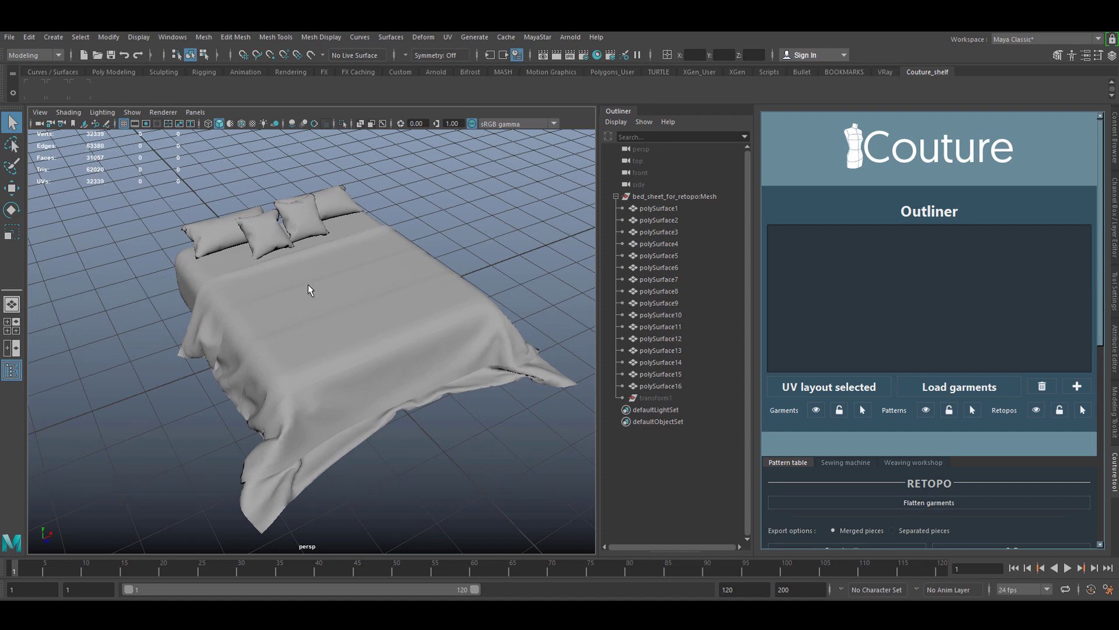
{"action": "mouse_move", "coordinate": [79, 139]}
{"action": "left_mouse_down"}
{"action": "mouse_move", "coordinate": [534, 400]}
{"action": "mouse_move", "coordinate": [564, 549]}
{"action": "mouse_move", "coordinate": [590, 548]}
{"action": "left_mouse_up"}
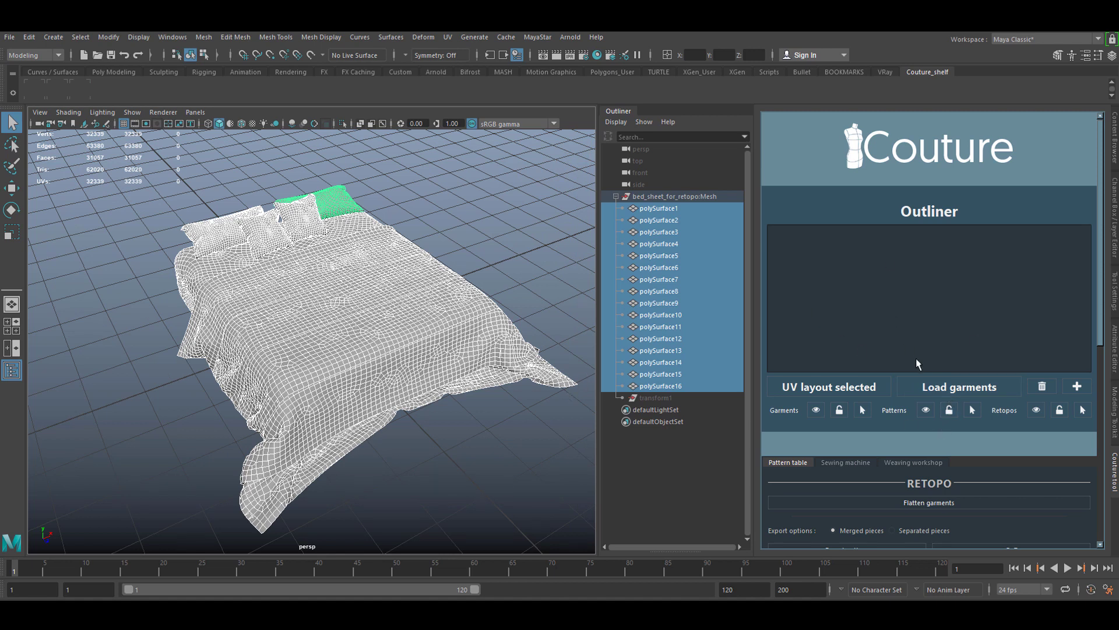
{"action": "left_click", "coordinate": [935, 387]}
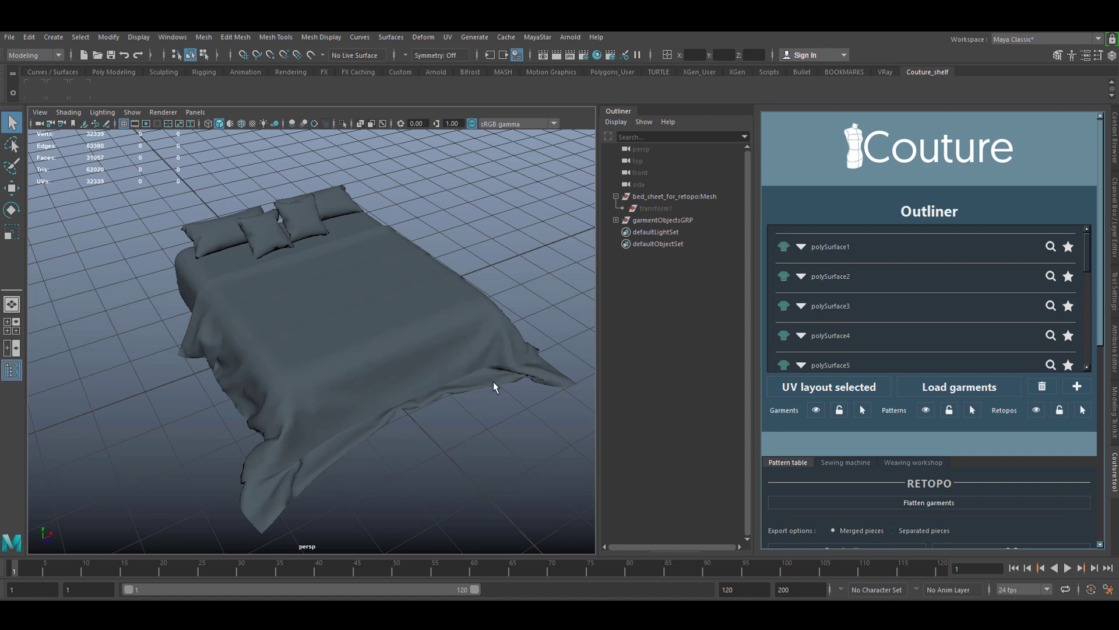
Review the garments loaded in Couture and expand garmentObjectsGRP in the Maya Outliner
{"action": "scroll", "coordinate": [853, 259], "scroll_direction": "down", "scroll_amount": 2}
{"action": "scroll", "coordinate": [855, 260], "scroll_direction": "down", "scroll_amount": 6}
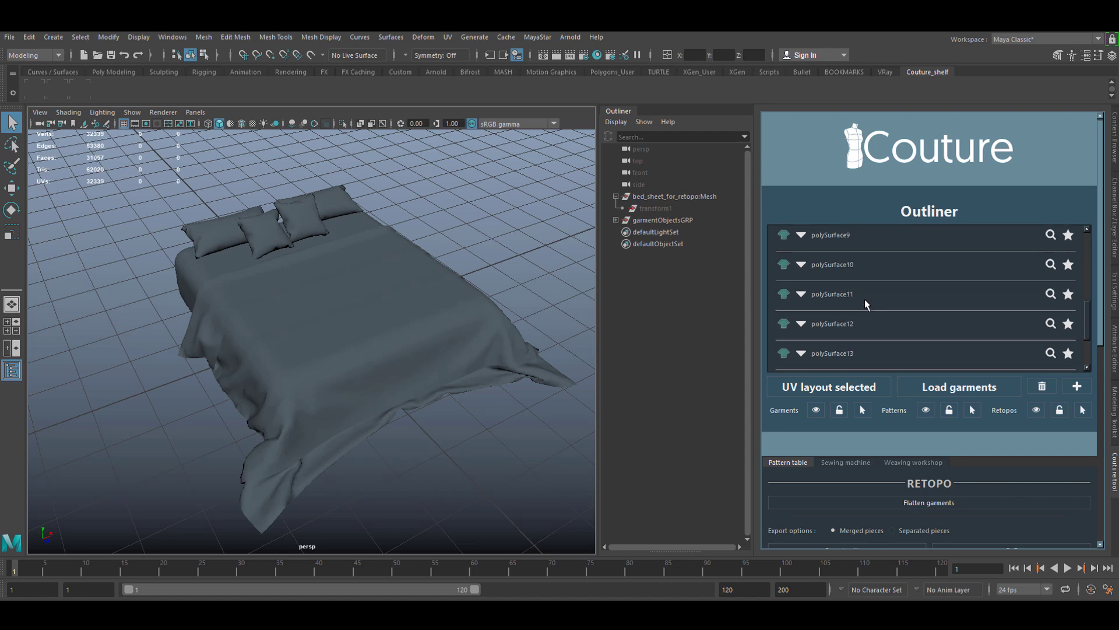
{"action": "scroll", "coordinate": [869, 305], "scroll_direction": "up", "scroll_amount": 3}
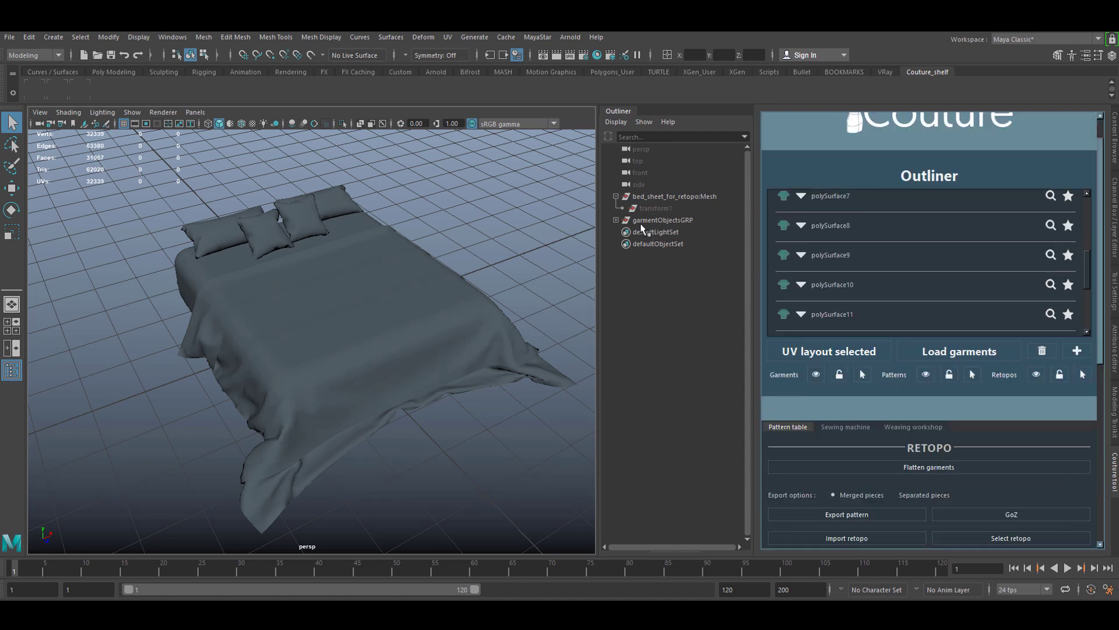
{"action": "left_click", "coordinate": [616, 220]}
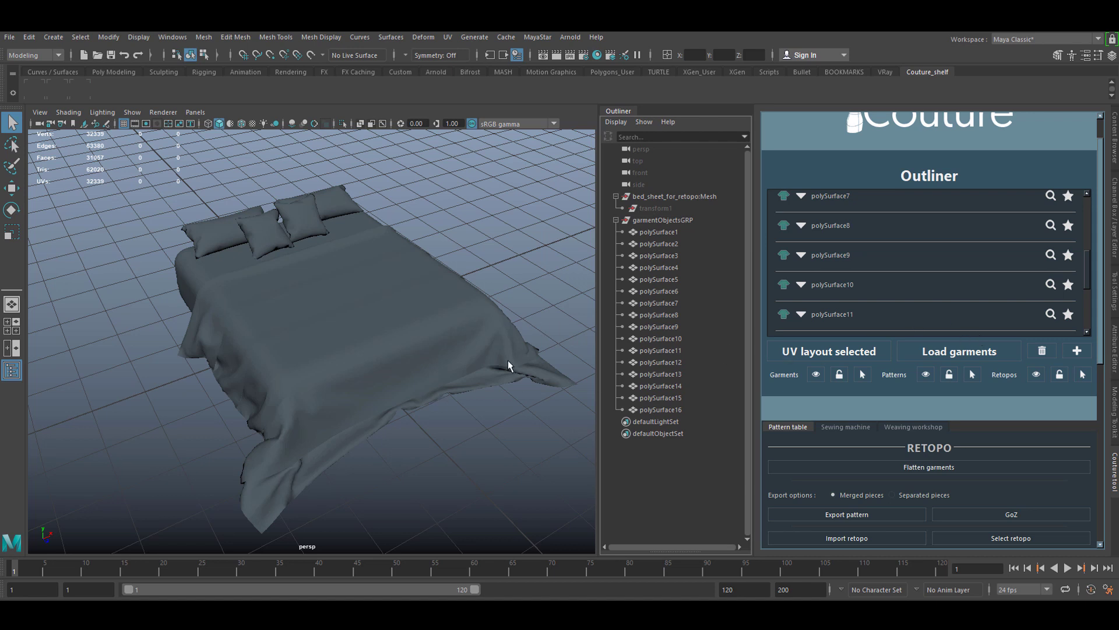
Select all the garment pieces of the bed and flatten them into patterns with Flatten garments
{"action": "left_click_drag", "start_coordinate": [510, 360], "coordinate": [462, 350], "text": "alt"}
{"action": "right_click_drag", "start_coordinate": [462, 350], "coordinate": [438, 340], "text": "alt"}
{"action": "middle_click_drag", "start_coordinate": [438, 340], "coordinate": [426, 351], "text": "alt"}
{"action": "left_click_drag", "start_coordinate": [123, 201], "coordinate": [512, 484]}
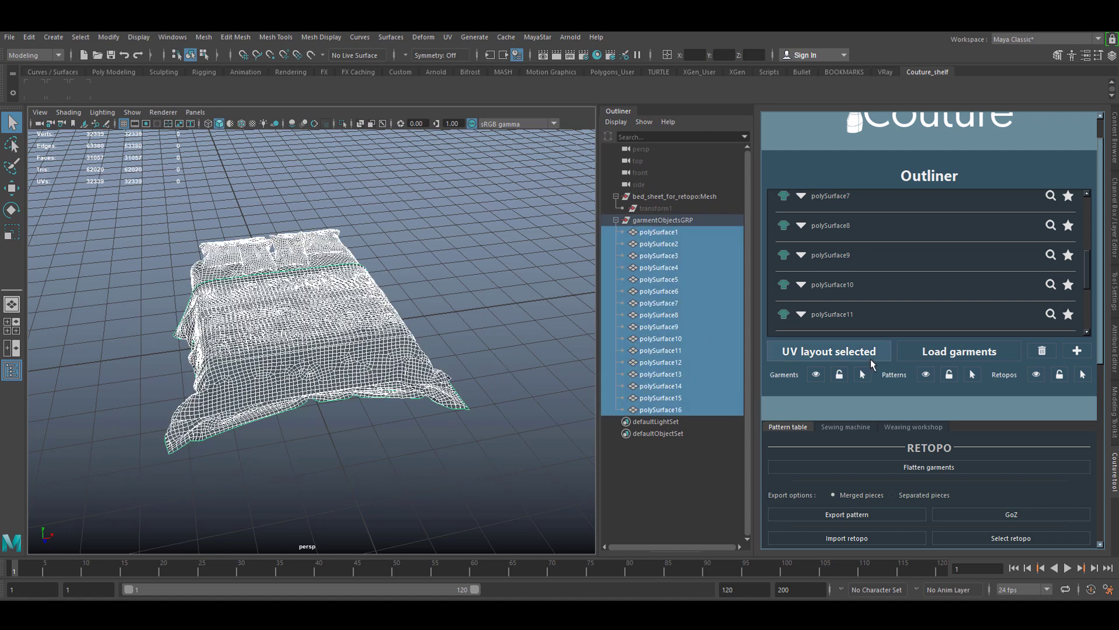
{"action": "scroll", "coordinate": [924, 472], "scroll_direction": "down", "scroll_amount": 1}
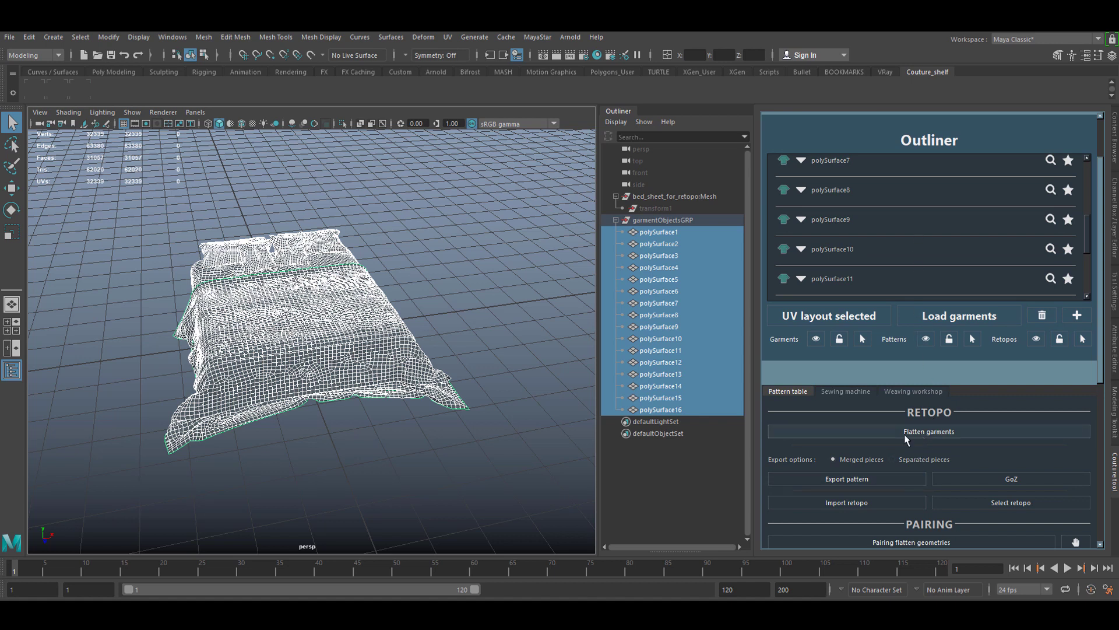
{"action": "left_click", "coordinate": [924, 433]}
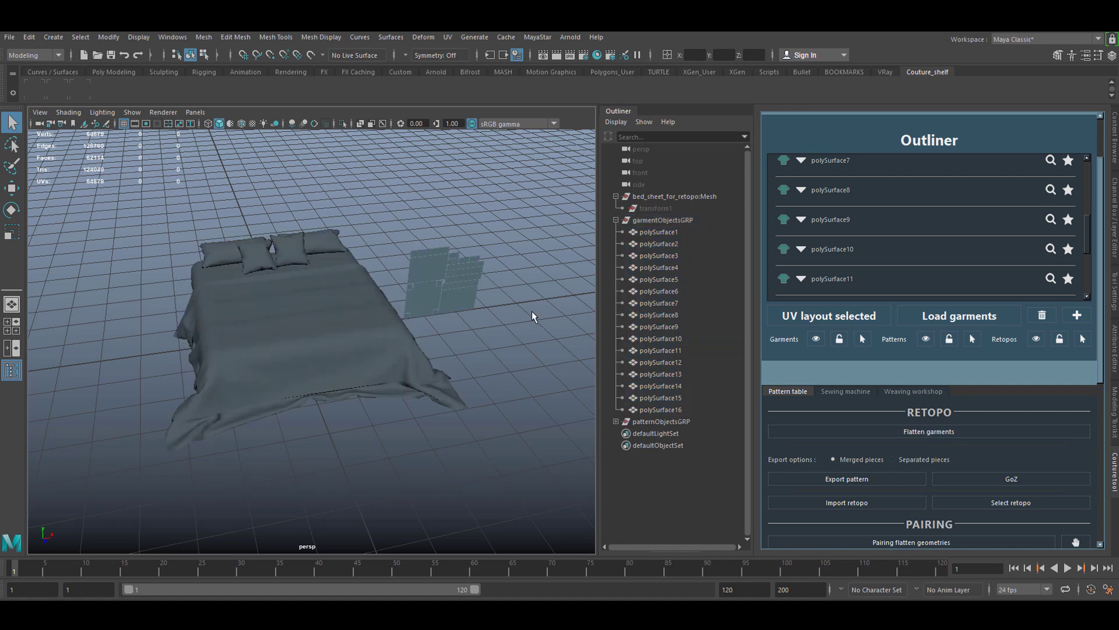
Examine the flattened pattern pieces beside the bed from close up and from the front
{"action": "left_click_drag", "start_coordinate": [504, 315], "coordinate": [477, 300], "text": "alt"}
{"action": "middle_click_drag", "start_coordinate": [477, 300], "coordinate": [400, 319], "text": "alt"}
{"action": "right_click_drag", "start_coordinate": [399, 318], "coordinate": [441, 329], "text": "alt"}
{"action": "middle_click_drag", "start_coordinate": [434, 311], "coordinate": [327, 325], "text": "alt"}
{"action": "left_click_drag", "start_coordinate": [327, 324], "coordinate": [386, 315], "text": "alt"}
{"action": "middle_click_drag", "start_coordinate": [386, 314], "coordinate": [353, 338], "text": "alt"}
{"action": "right_click_drag", "start_coordinate": [352, 338], "coordinate": [365, 339], "text": "alt"}
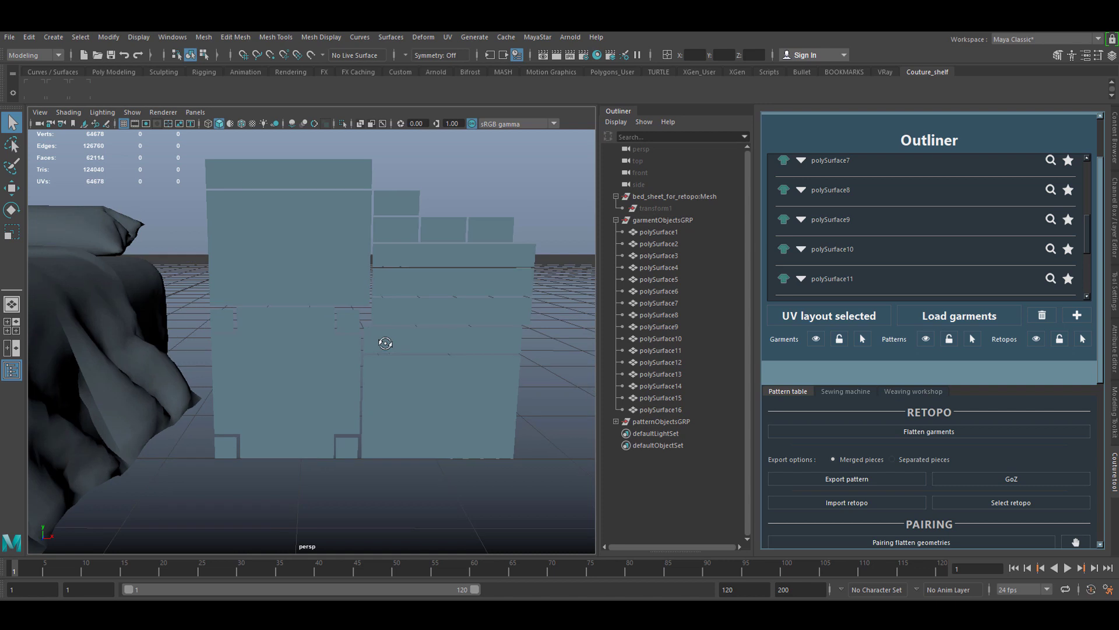
{"action": "left_click_drag", "start_coordinate": [384, 344], "coordinate": [410, 342], "text": "alt"}
{"action": "middle_click_drag", "start_coordinate": [410, 341], "coordinate": [438, 374], "text": "alt"}
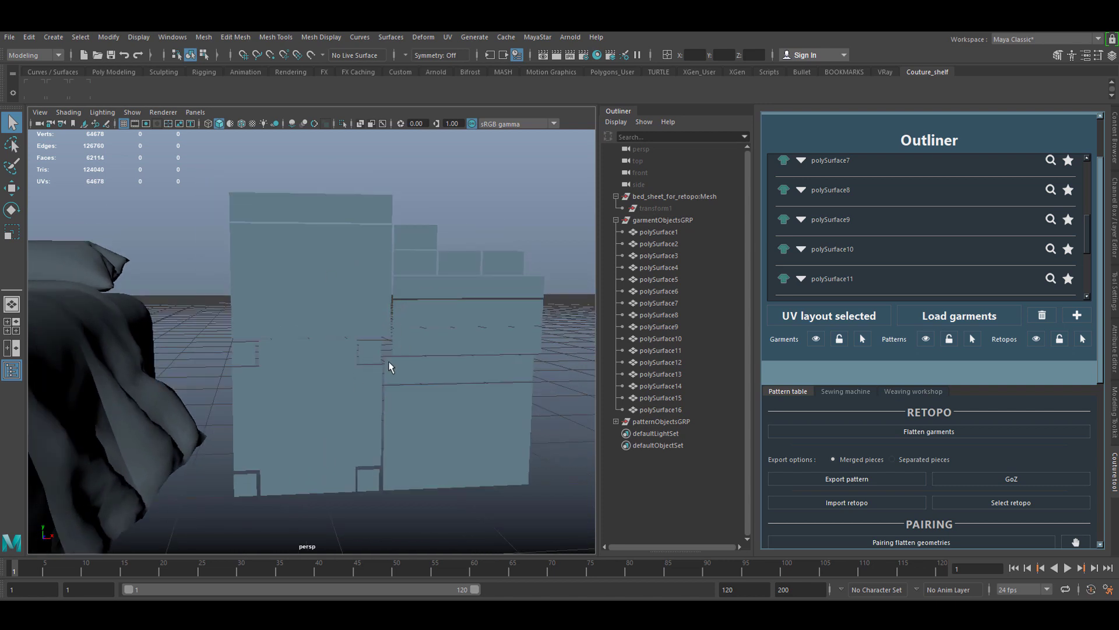
{"action": "scroll", "coordinate": [387, 356], "scroll_direction": "down", "scroll_amount": 3}
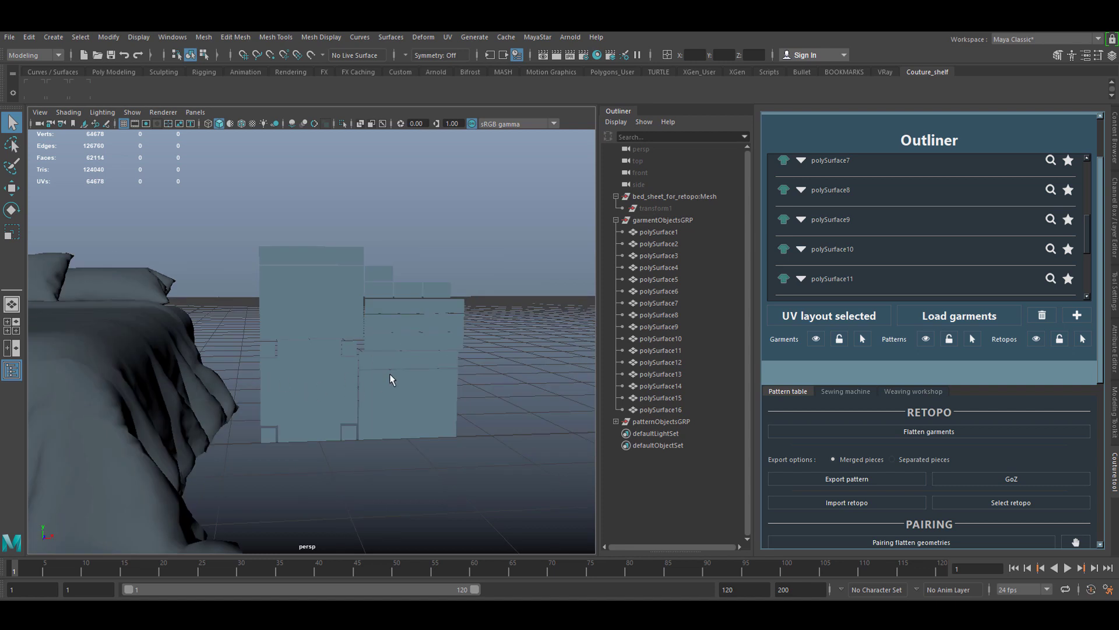
Examine the layout of the flattened pattern pieces beside the bed and the Couture retopo, pairing and blendshape controls
{"action": "scroll", "coordinate": [380, 373], "scroll_direction": "up", "scroll_amount": 5}
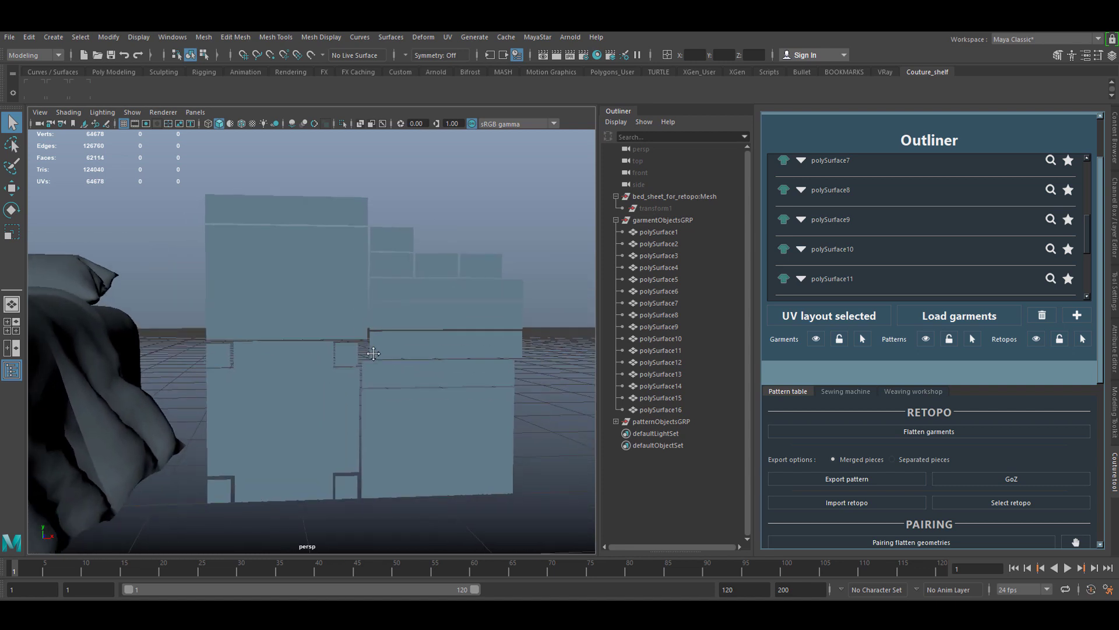
{"action": "middle_click_drag", "start_coordinate": [373, 354], "coordinate": [378, 350], "text": "alt"}
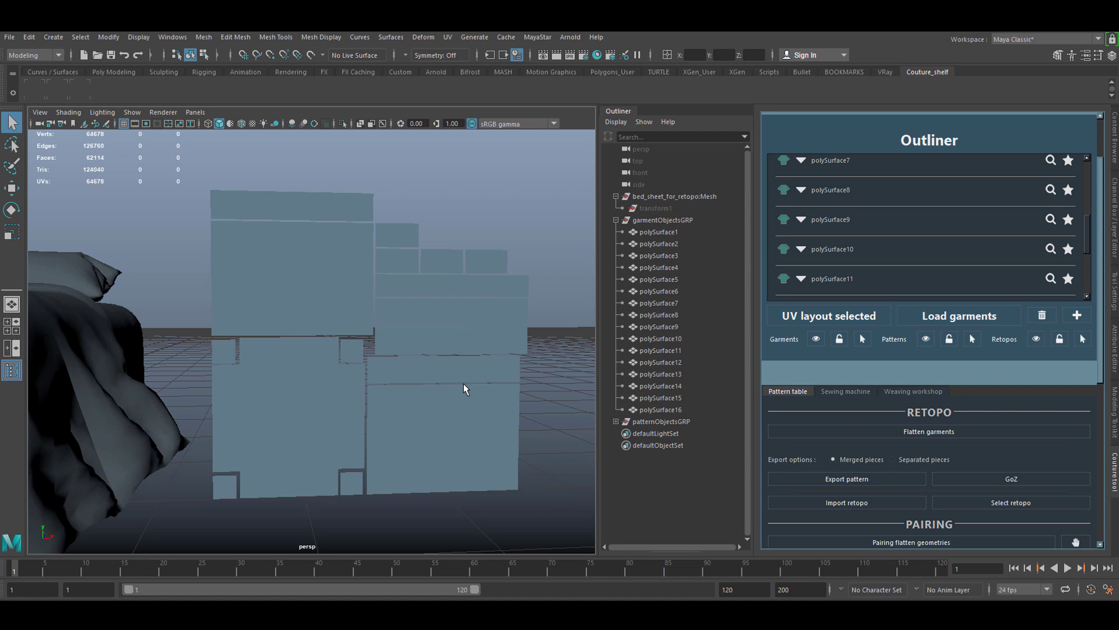
{"action": "middle_click_drag", "start_coordinate": [315, 390], "coordinate": [348, 375], "text": "alt"}
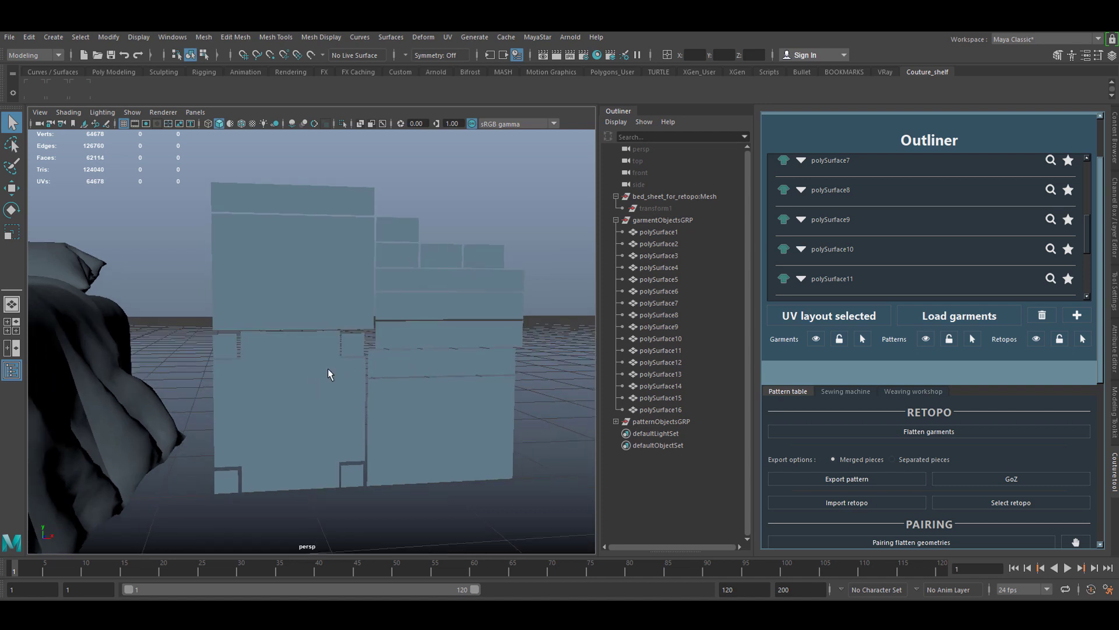
{"action": "scroll", "coordinate": [328, 373], "scroll_direction": "up", "scroll_amount": 2}
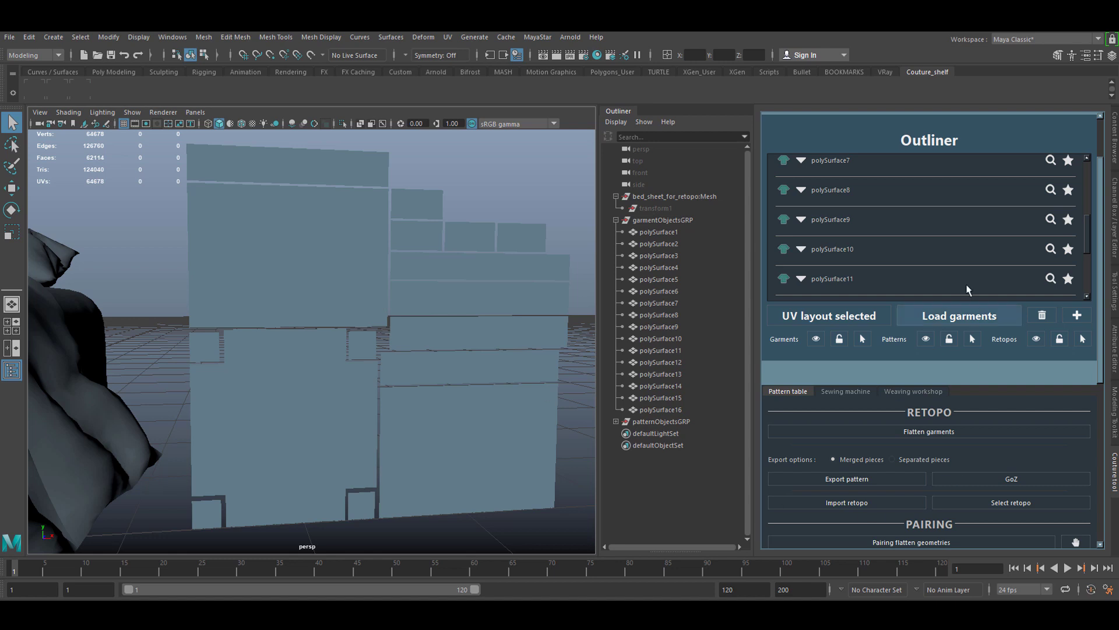
{"action": "scroll", "coordinate": [947, 425], "scroll_direction": "down", "scroll_amount": 2}
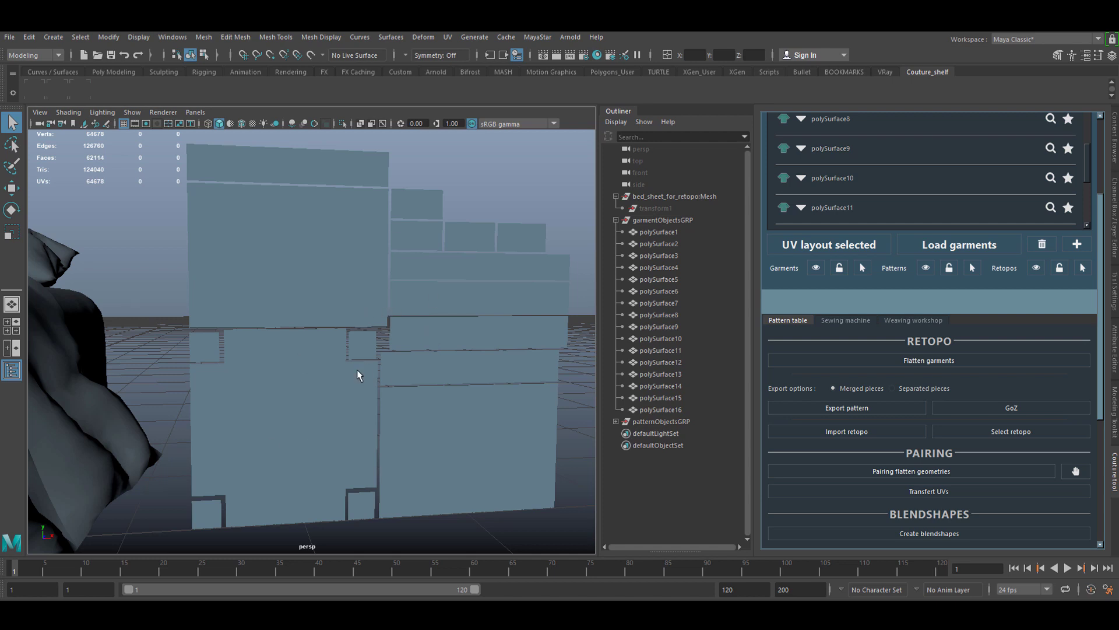
{"action": "scroll", "coordinate": [390, 342], "scroll_direction": "down", "scroll_amount": 4}
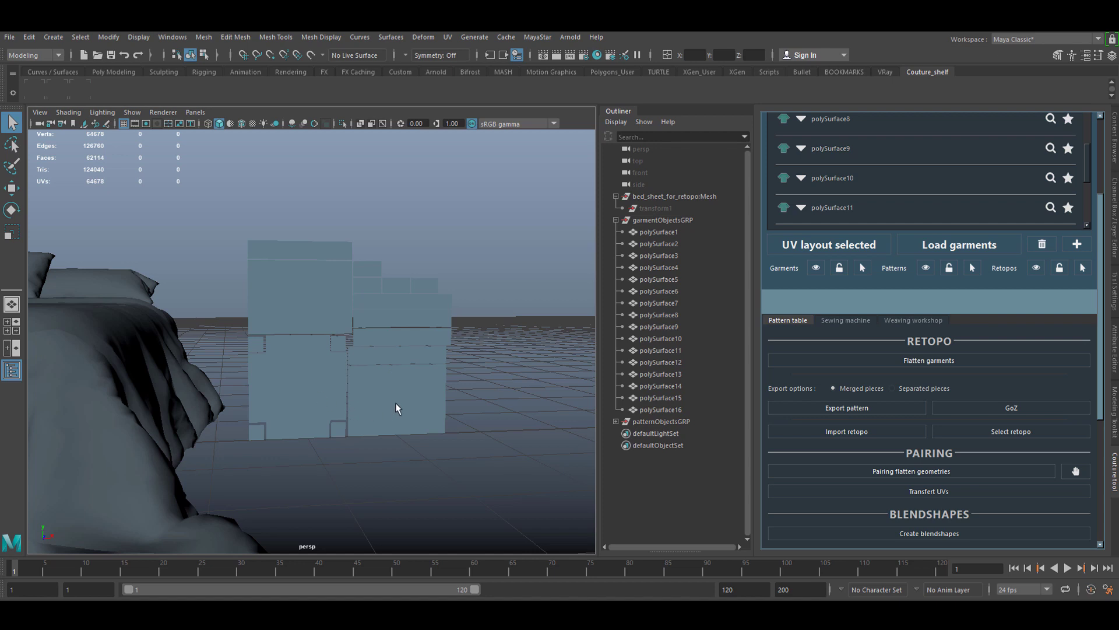
{"action": "scroll", "coordinate": [395, 408], "scroll_direction": "up", "scroll_amount": 3}
{"action": "scroll", "coordinate": [394, 403], "scroll_direction": "up", "scroll_amount": 2}
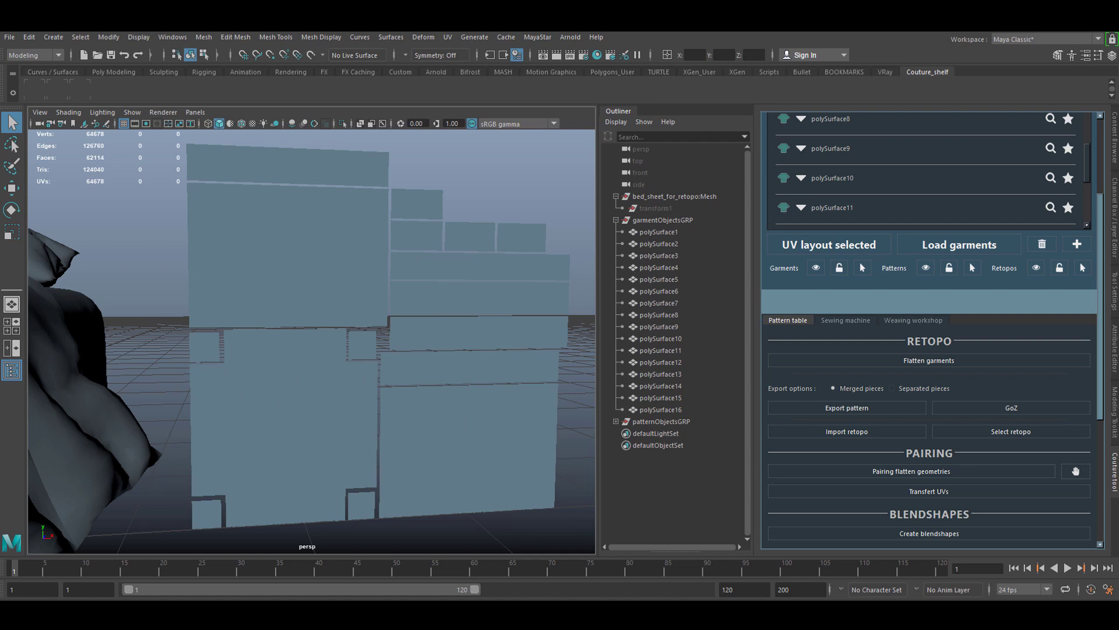
{"action": "left_click_drag", "start_coordinate": [373, 327], "coordinate": [382, 335], "text": "alt"}
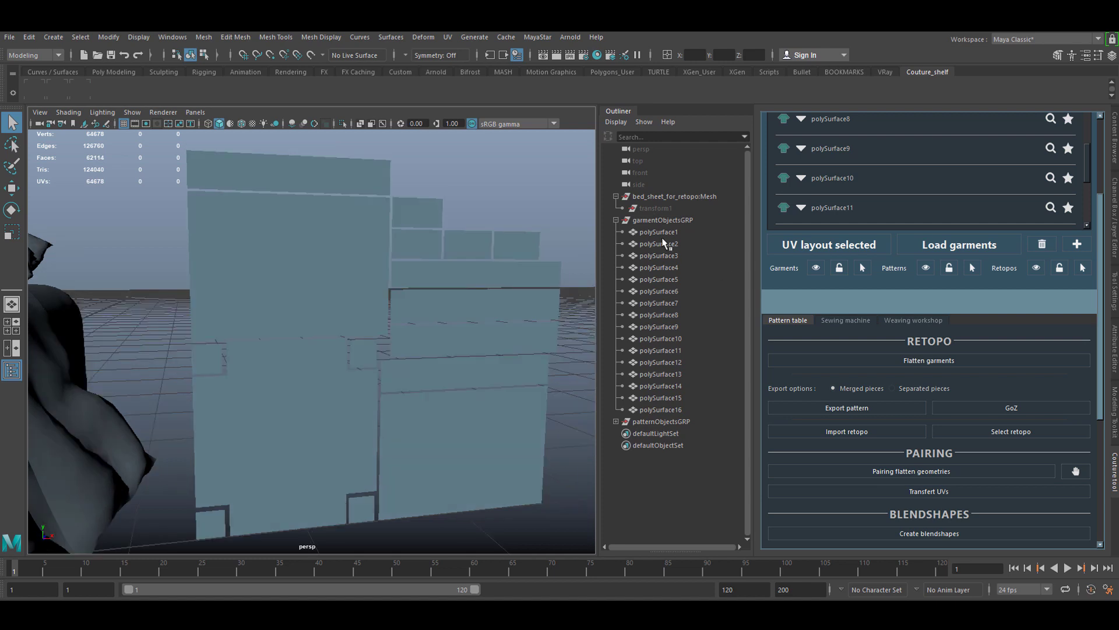
Expand patternObjectsGRP and convert the border edge loop of pattern_polySurface1 into a curve
{"action": "left_click", "coordinate": [661, 233]}
{"action": "left_click", "coordinate": [616, 421]}
{"action": "scroll", "coordinate": [701, 376], "scroll_direction": "down", "scroll_amount": 3}
{"action": "left_click", "coordinate": [681, 327]}
{"action": "left_click_drag", "start_coordinate": [297, 330], "coordinate": [353, 238], "text": "alt"}
{"action": "scroll", "coordinate": [347, 300], "scroll_direction": "up", "scroll_amount": 5}
{"action": "right_click_drag", "start_coordinate": [310, 292], "coordinate": [310, 260]}
{"action": "double_click", "coordinate": [305, 227]}
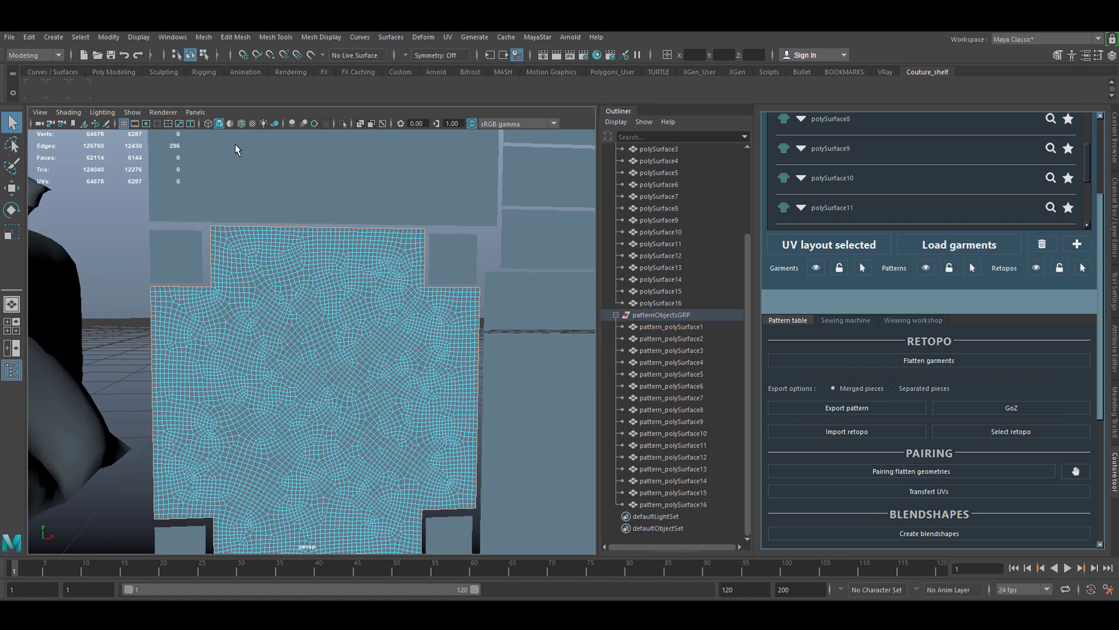
{"action": "left_click", "coordinate": [108, 36]}
{"action": "mouse_move", "coordinate": [175, 312]}
{"action": "left_click", "coordinate": [304, 382]}
Convert the border edges of pattern_polySurface2 and pattern_polySurface3 into curves
{"action": "left_click", "coordinate": [692, 339]}
{"action": "right_click_drag", "start_coordinate": [454, 213], "coordinate": [452, 183]}
{"action": "double_click", "coordinate": [437, 225]}
{"action": "key", "text": "g"}
{"action": "left_click", "coordinate": [702, 349]}
{"action": "right_click_drag", "start_coordinate": [520, 304], "coordinate": [519, 274]}
{"action": "double_click", "coordinate": [517, 333]}
{"action": "key", "text": "g"}
Convert the border edges of pattern_polySurface4 and pattern_polySurface5 into curves
{"action": "left_click", "coordinate": [711, 362]}
{"action": "scroll", "coordinate": [519, 199], "scroll_direction": "down", "scroll_amount": 3}
{"action": "right_click_drag", "start_coordinate": [514, 195], "coordinate": [516, 169]}
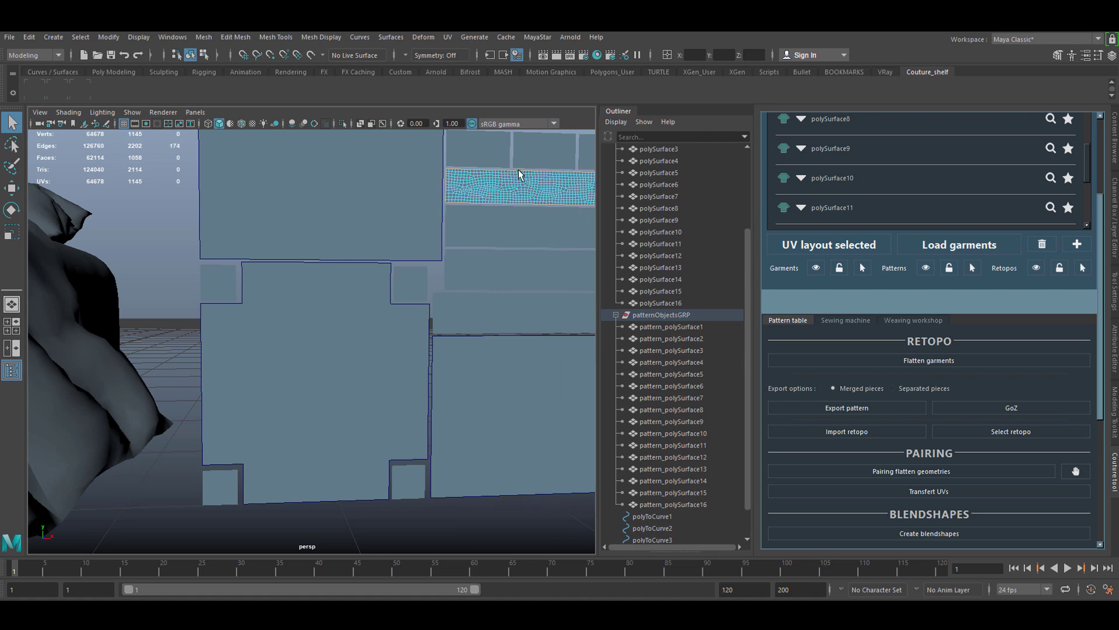
{"action": "double_click", "coordinate": [517, 169]}
{"action": "key", "text": "g"}
{"action": "left_click", "coordinate": [700, 375]}
{"action": "scroll", "coordinate": [459, 225], "scroll_direction": "down", "scroll_amount": 5}
{"action": "right_click_drag", "start_coordinate": [348, 193], "coordinate": [348, 165]}
{"action": "double_click", "coordinate": [352, 182]}
{"action": "key", "text": "g"}
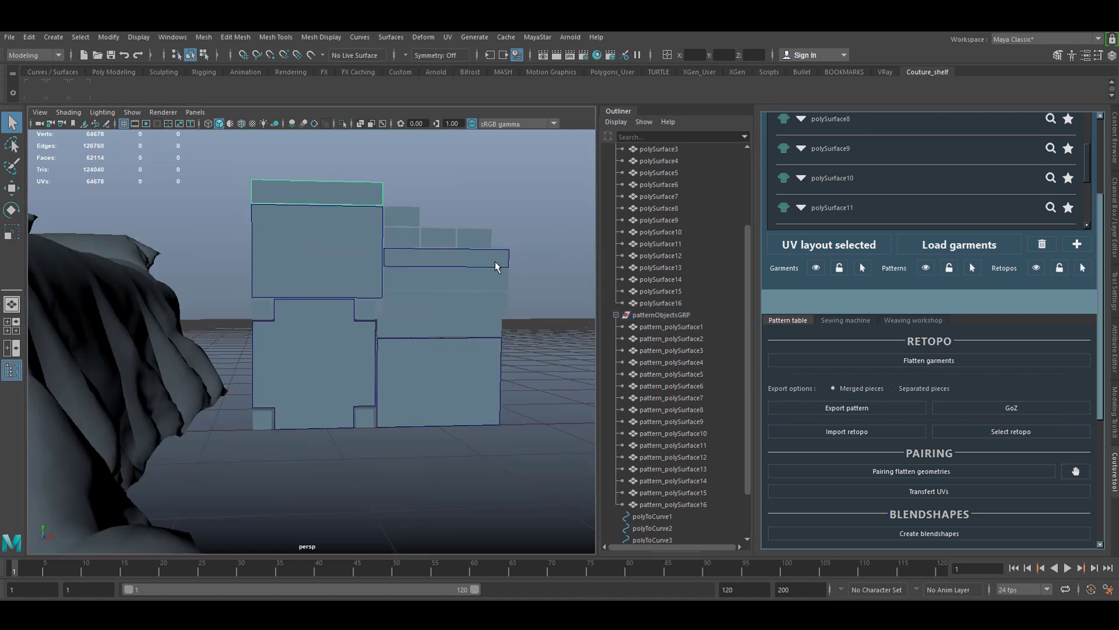
Convert the border edges of the strip pieces pattern_polySurface6, pattern_polySurface7 and pattern_polySurface8 into curves
{"action": "left_click", "coordinate": [702, 385]}
{"action": "right_click_drag", "start_coordinate": [498, 304], "coordinate": [475, 235]}
{"action": "double_click", "coordinate": [499, 291]}
{"action": "key", "text": "g"}
{"action": "left_click", "coordinate": [700, 398]}
{"action": "double_click", "coordinate": [510, 284]}
{"action": "key", "text": "g"}
{"action": "left_click", "coordinate": [699, 408]}
{"action": "right_click_drag", "start_coordinate": [472, 327], "coordinate": [472, 280]}
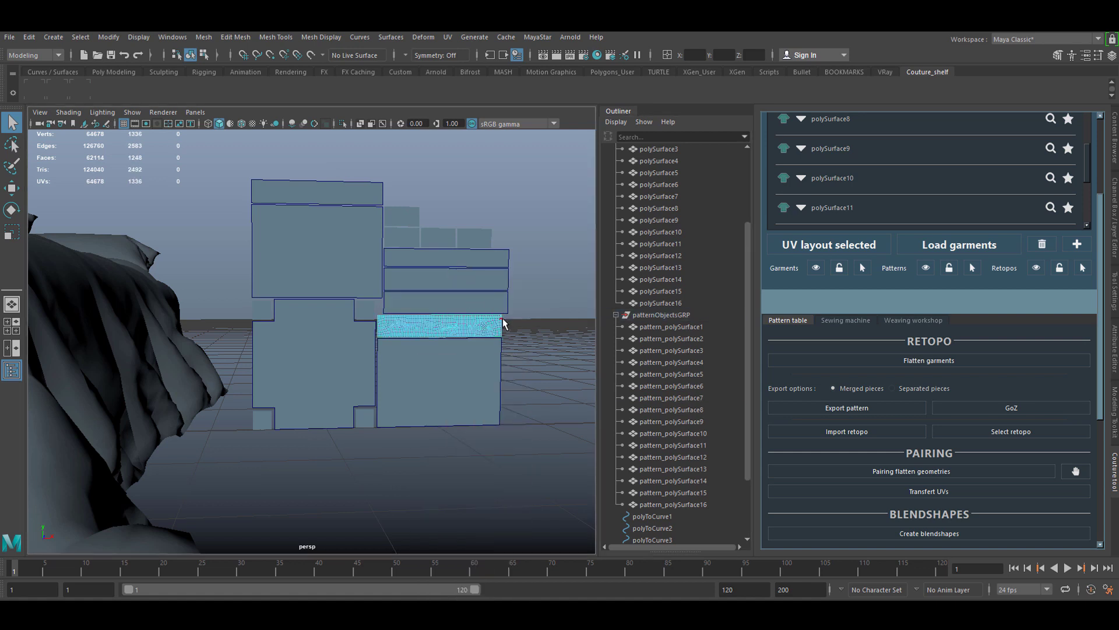
{"action": "scroll", "coordinate": [498, 326], "scroll_direction": "up", "scroll_amount": 4}
{"action": "left_click", "coordinate": [411, 313]}
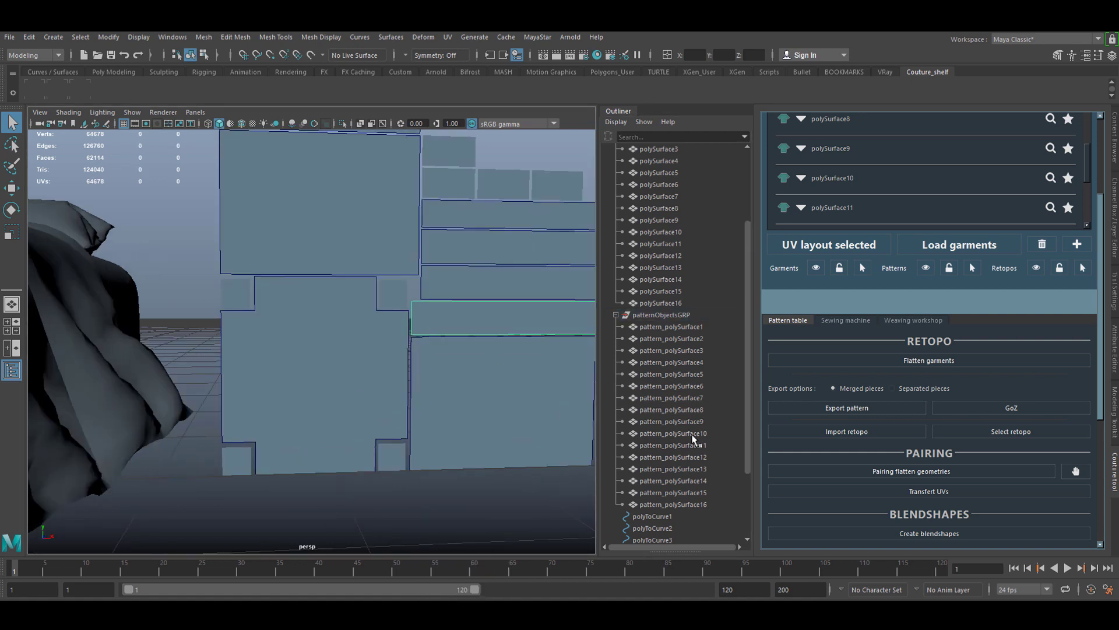
Convert the border edges of the four small rectangular pieces, pattern_polySurface9 to pattern_polySurface12, into curves
{"action": "left_click", "coordinate": [460, 149]}
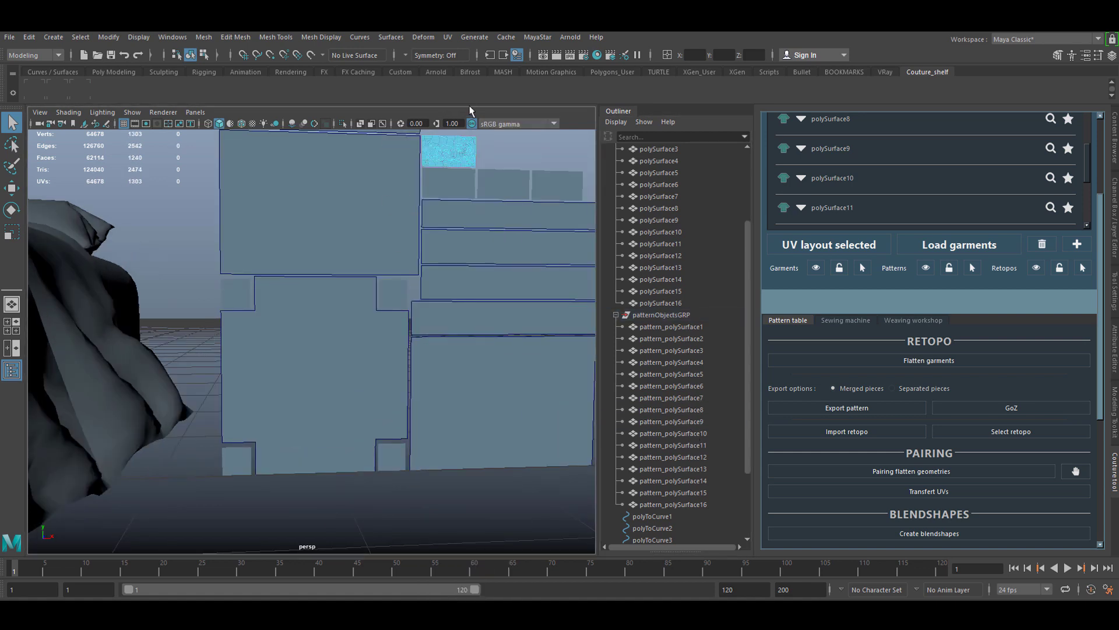
{"action": "left_click", "coordinate": [692, 445]}
{"action": "right_click", "coordinate": [692, 444]}
{"action": "right_click_drag", "start_coordinate": [450, 188], "coordinate": [470, 170]}
{"action": "left_click", "coordinate": [554, 180]}
{"action": "double_click", "coordinate": [553, 169]}
{"action": "key", "text": "g"}
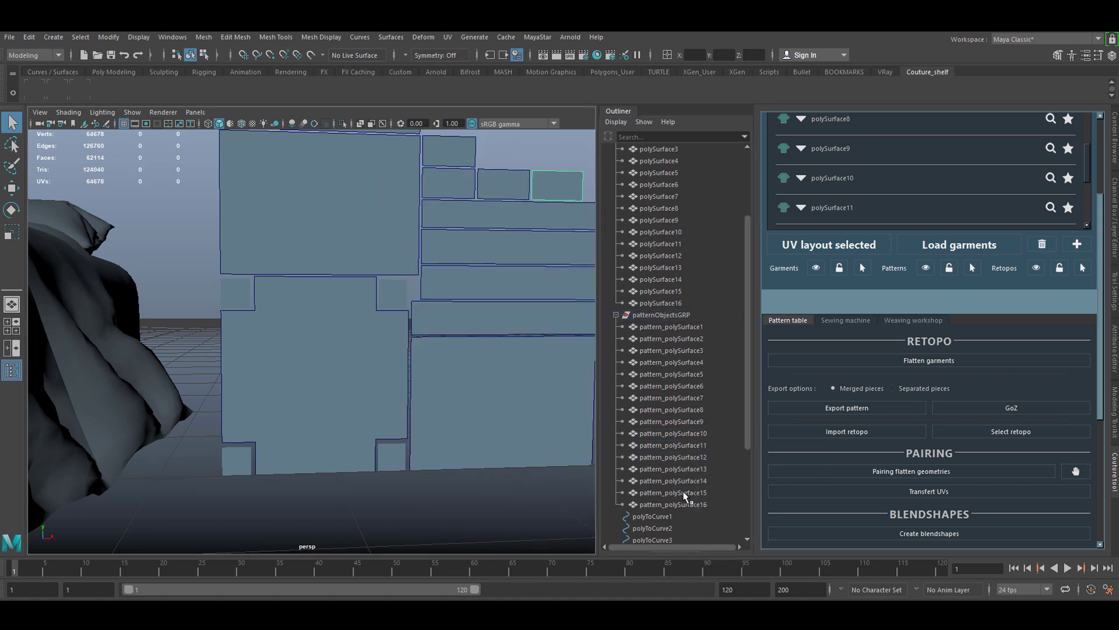
Convert the border edges of the small corner square pattern_polySurface13 into a curve
{"action": "left_click", "coordinate": [686, 469]}
{"action": "right_click_drag", "start_coordinate": [395, 297], "coordinate": [396, 278]}
{"action": "double_click", "coordinate": [403, 279]}
{"action": "key", "text": "g"}
Try to convert the border edges of the corner square pattern_polySurface14 into a curve
{"action": "left_click", "coordinate": [686, 483]}
{"action": "right_click_drag", "start_coordinate": [237, 458], "coordinate": [240, 339]}
{"action": "double_click", "coordinate": [236, 447]}
{"action": "key", "text": "g"}
{"action": "key", "text": "ctrl+z"}
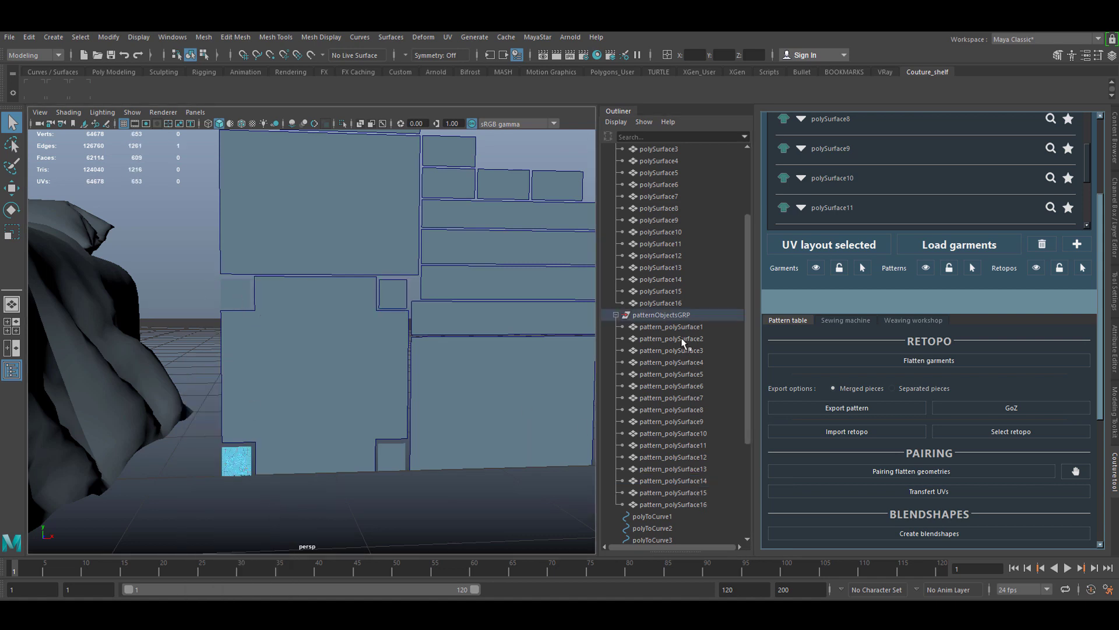
Frame the corner square pattern_polySurface14 and convert its complete border edge loop into a curve
{"action": "scroll", "coordinate": [687, 361], "scroll_direction": "down", "scroll_amount": 5}
{"action": "left_click", "coordinate": [239, 461]}
{"action": "right_click_drag", "start_coordinate": [233, 467], "coordinate": [237, 349]}
{"action": "double_click", "coordinate": [234, 447]}
{"action": "left_click", "coordinate": [220, 471]}
{"action": "key", "text": "f"}
{"action": "double_click", "coordinate": [315, 383]}
{"action": "key", "text": "g"}
Convert the border edges of the corner square pattern_polySurface15 into a curve
{"action": "right_click_drag", "start_coordinate": [265, 395], "coordinate": [117, 373], "text": "alt"}
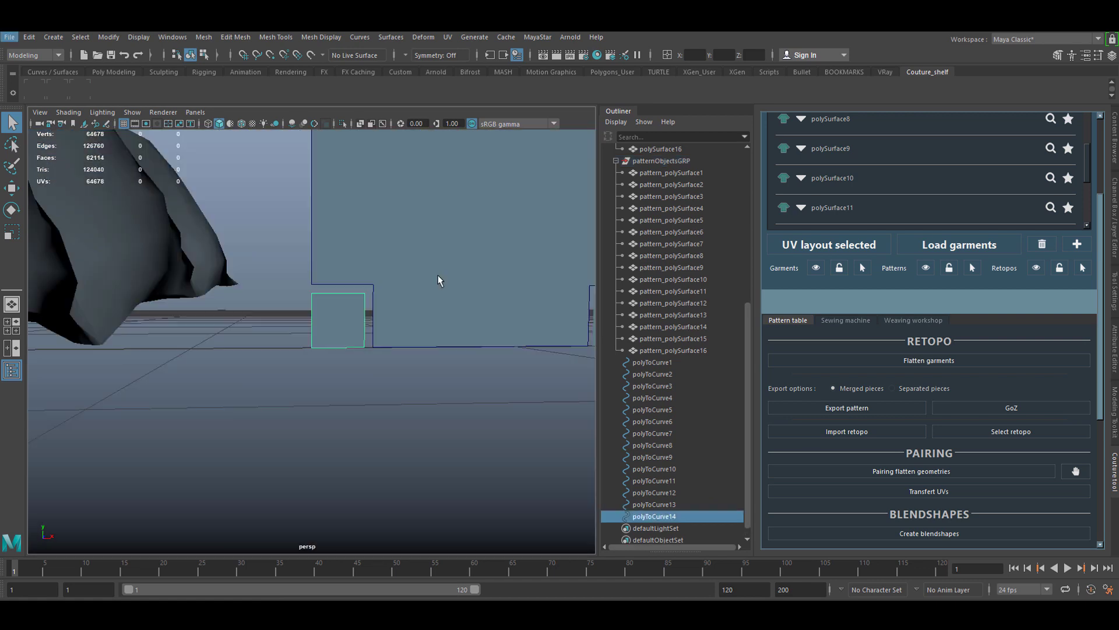
{"action": "middle_click_drag", "start_coordinate": [439, 279], "coordinate": [247, 498], "text": "alt"}
{"action": "left_click", "coordinate": [702, 340]}
{"action": "right_click_drag", "start_coordinate": [454, 421], "coordinate": [454, 272]}
{"action": "double_click", "coordinate": [441, 509]}
{"action": "key", "text": "g"}
Convert the border edges of the last corner square, pattern_polySurface16, into a curve
{"action": "left_click", "coordinate": [692, 352]}
{"action": "right_click_drag", "start_coordinate": [145, 218], "coordinate": [144, 182]}
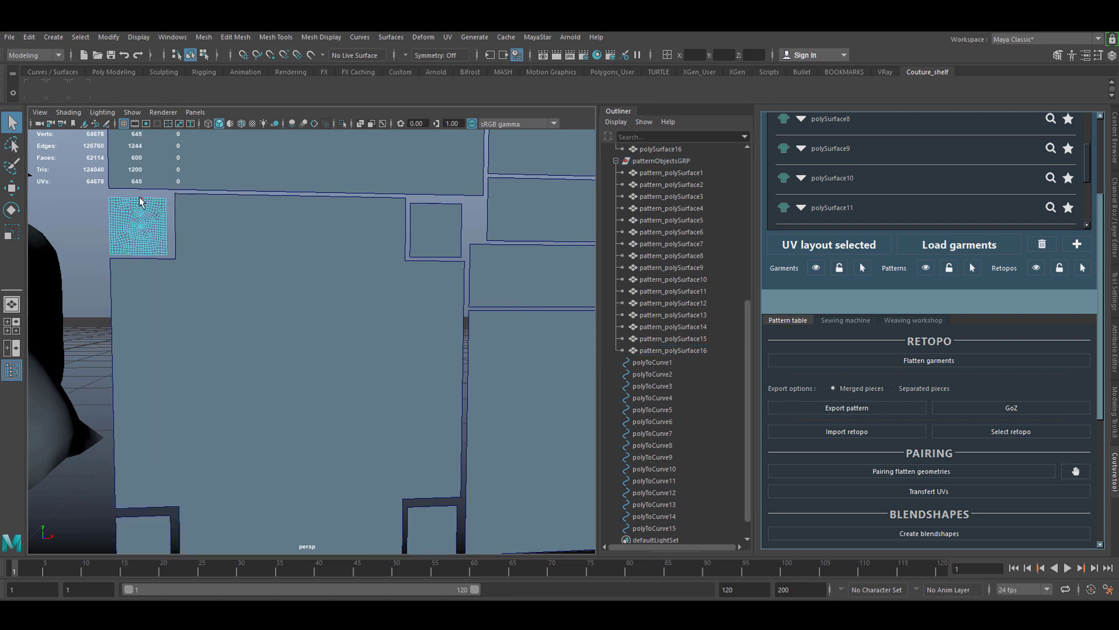
{"action": "double_click", "coordinate": [139, 198]}
{"action": "key", "text": "g"}
{"action": "scroll", "coordinate": [442, 280], "scroll_direction": "down", "scroll_amount": 4}
{"action": "scroll", "coordinate": [442, 279], "scroll_direction": "up", "scroll_amount": 1}
{"action": "middle_click_drag", "start_coordinate": [442, 280], "coordinate": [380, 360], "text": "alt"}
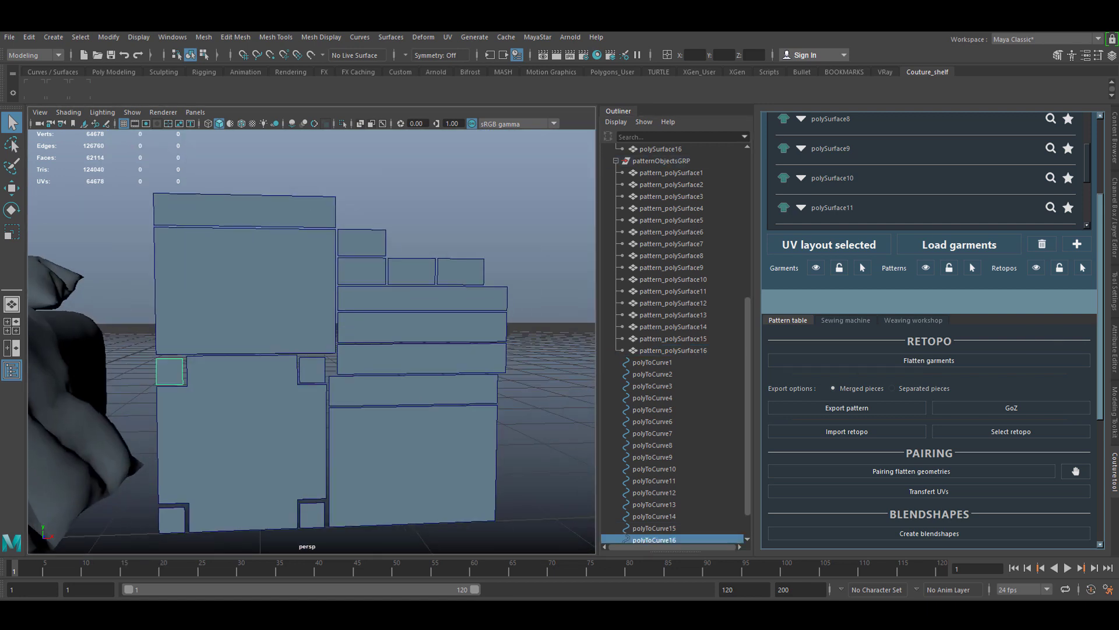
Create a planar trimmed quad mesh from polyToCurve1 with Number U and Number V set to 40
{"action": "scroll", "coordinate": [670, 408], "scroll_direction": "down", "scroll_amount": 2}
{"action": "left_click", "coordinate": [652, 326]}
{"action": "left_click", "coordinate": [390, 36]}
{"action": "left_click", "coordinate": [505, 78]}
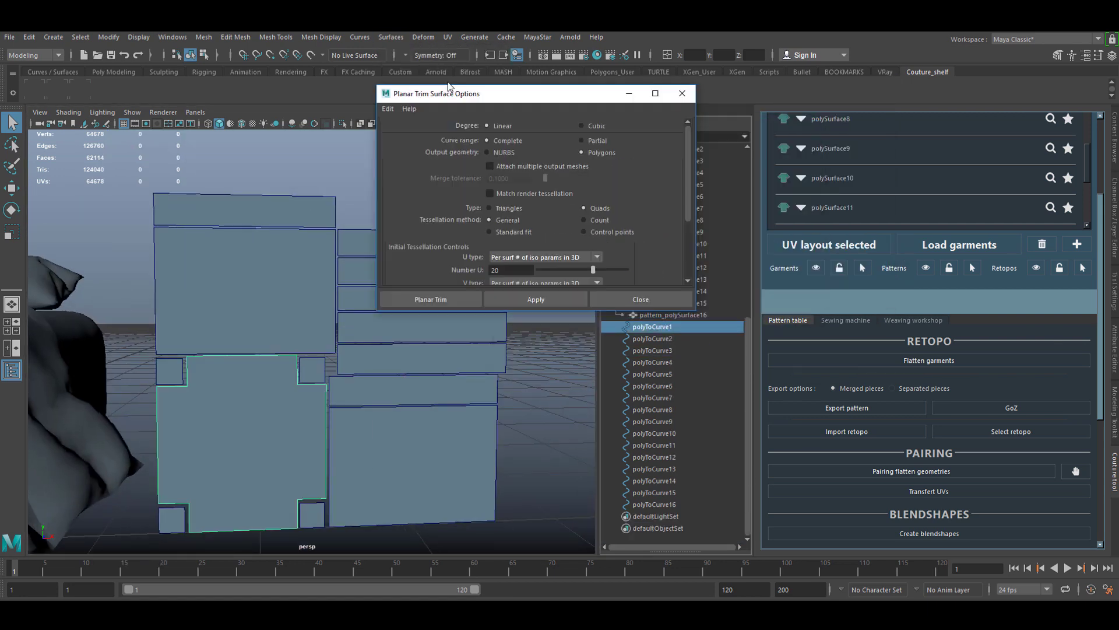
{"action": "left_click_drag", "start_coordinate": [449, 86], "coordinate": [422, 71]}
{"action": "left_click_drag", "start_coordinate": [644, 294], "coordinate": [645, 410]}
{"action": "left_click_drag", "start_coordinate": [493, 253], "coordinate": [399, 257]}
{"action": "type", "text": "40"}
{"action": "key", "text": "Tab"}
{"action": "type", "text": "40"}
{"action": "left_click", "coordinate": [509, 400]}
Create planar trimmed meshes from polyToCurve2 and polyToCurve3 with the same 40 by 40 tessellation
{"action": "left_click_drag", "start_coordinate": [525, 76], "coordinate": [943, 137]}
{"action": "left_click", "coordinate": [656, 340]}
{"action": "left_click", "coordinate": [911, 461]}
{"action": "left_click", "coordinate": [652, 350]}
{"action": "left_click", "coordinate": [912, 460]}
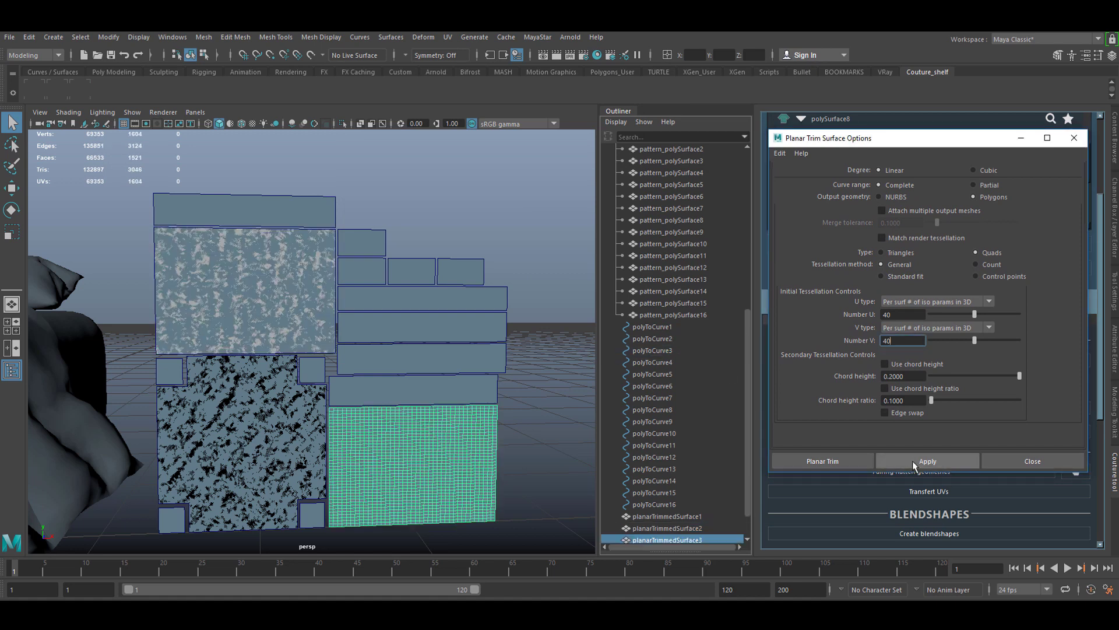
Try a planar trim of polyToCurve4 with Number U and Number V set to 30
{"action": "left_click", "coordinate": [669, 363]}
{"action": "left_click_drag", "start_coordinate": [901, 315], "coordinate": [760, 329]}
{"action": "type", "text": "30"}
{"action": "left_click_drag", "start_coordinate": [904, 343], "coordinate": [816, 342]}
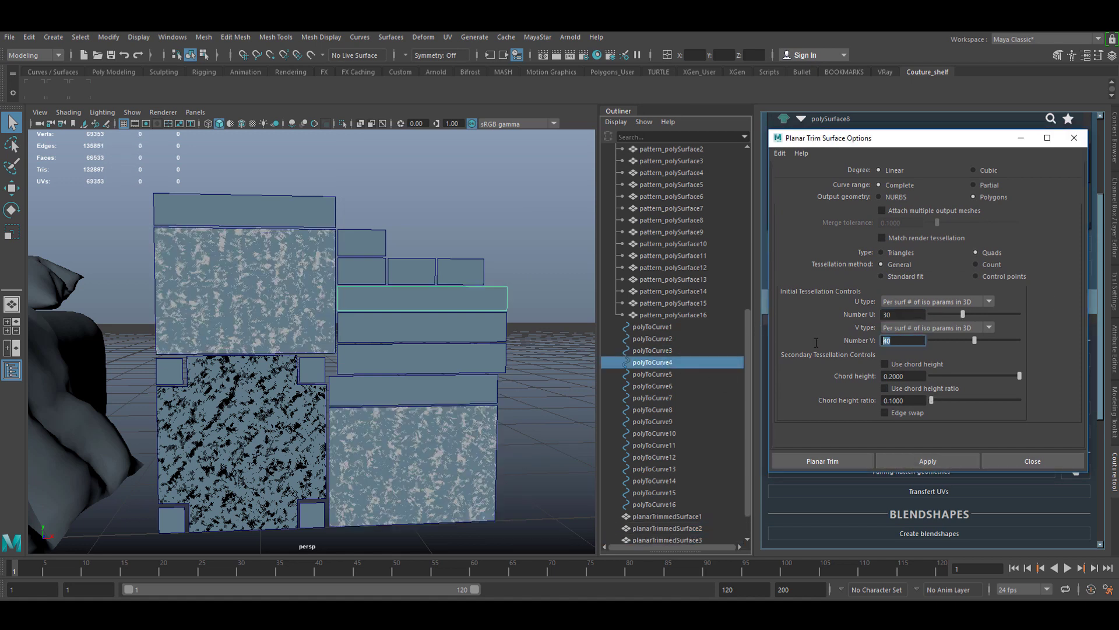
{"action": "left_click", "coordinate": [921, 463]}
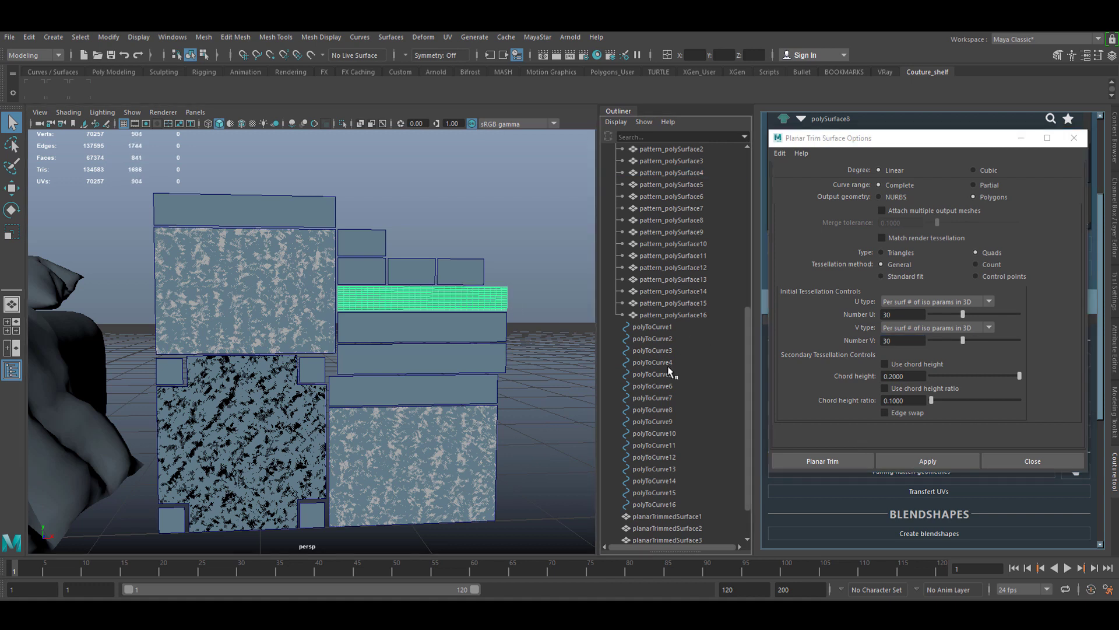
{"action": "key", "text": "ctrl+z"}
Try a planar trim of polyToCurve4 with Number V set to 10 and delete the trial mesh
{"action": "double_click", "coordinate": [902, 340]}
{"action": "type", "text": "10"}
{"action": "left_click", "coordinate": [928, 461]}
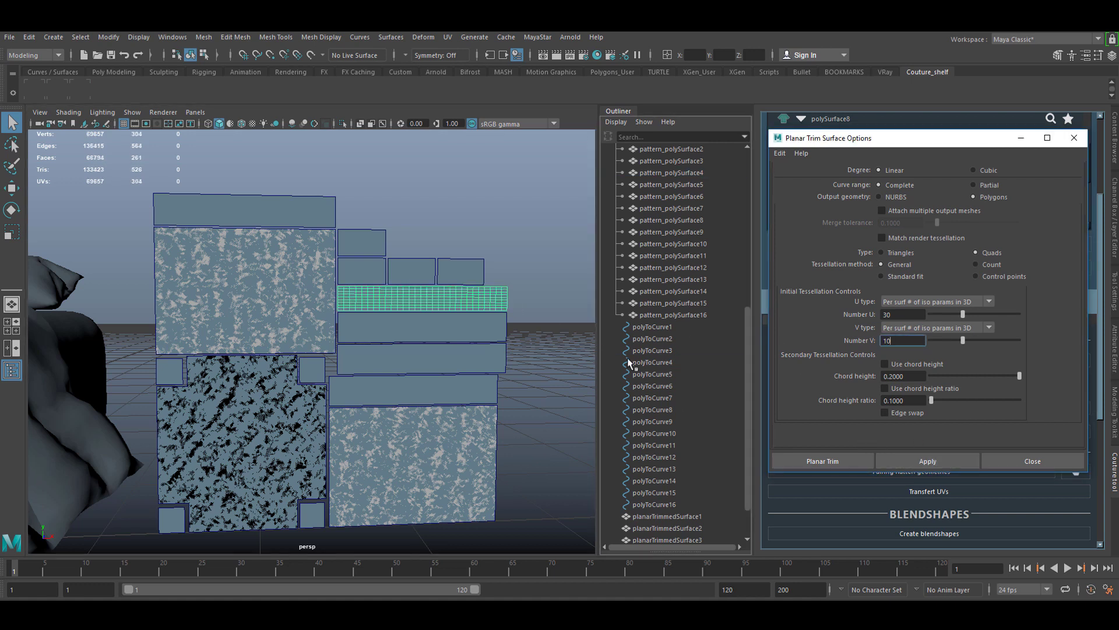
{"action": "scroll", "coordinate": [701, 475], "scroll_direction": "down", "scroll_amount": 2}
{"action": "left_click", "coordinate": [705, 506]}
{"action": "key", "text": "Delete"}
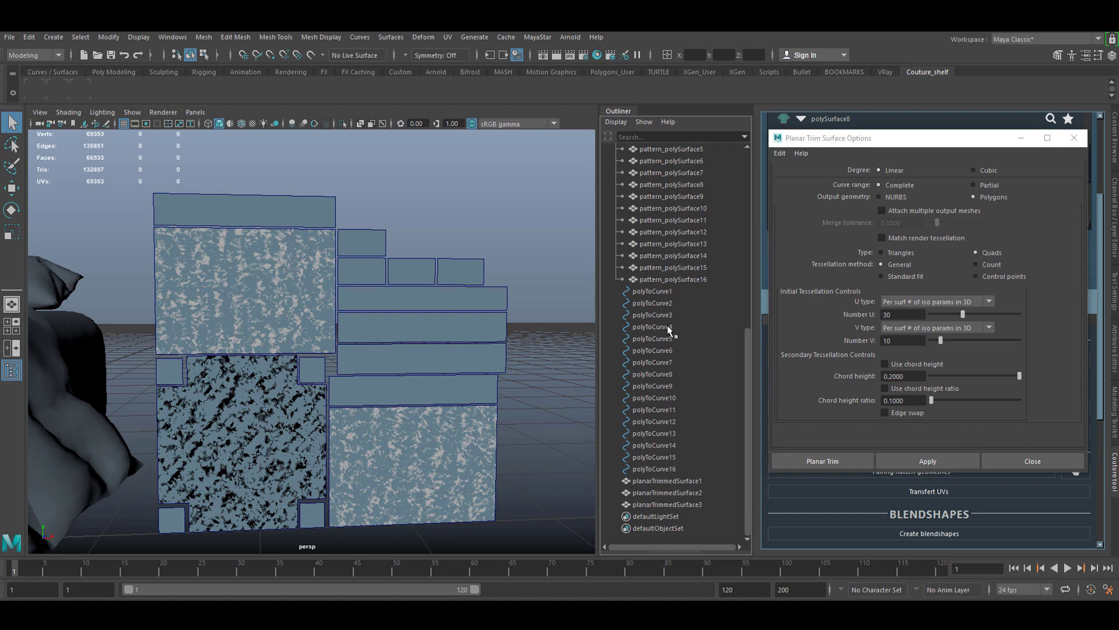
Create planar trimmed meshes from polyToCurve4 through polyToCurve8 with Number U set to 40 and Number V at 10
{"action": "left_click", "coordinate": [668, 327]}
{"action": "left_click_drag", "start_coordinate": [901, 315], "coordinate": [767, 324]}
{"action": "type", "text": "40"}
{"action": "left_click", "coordinate": [927, 461]}
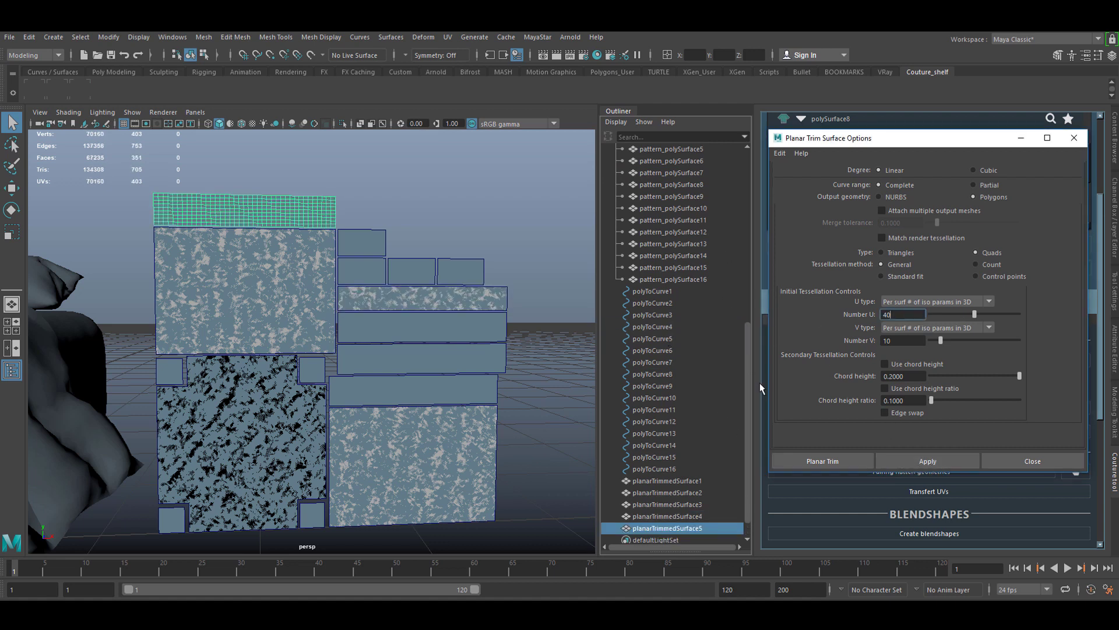
Create a planar trimmed mesh from polyToCurve9 with Number U set to 20
{"action": "left_click", "coordinate": [666, 389]}
{"action": "left_click_drag", "start_coordinate": [901, 315], "coordinate": [857, 322]}
{"action": "type", "text": "20"}
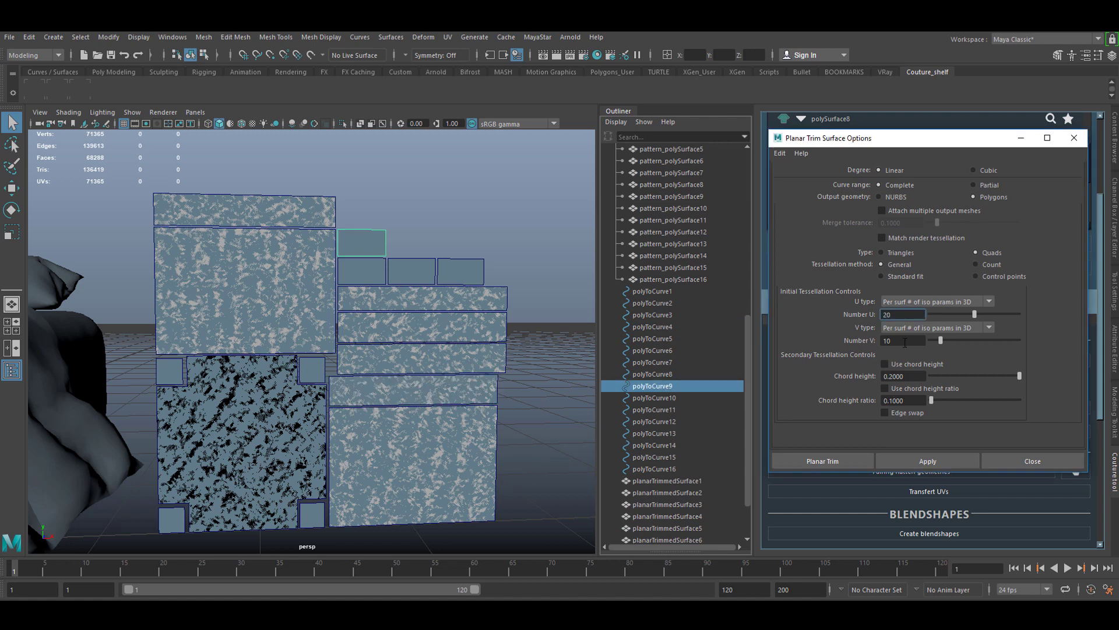
{"action": "left_click", "coordinate": [928, 461]}
Create planar trimmed meshes from polyToCurve10, polyToCurve11 and polyToCurve12 with the same 20 by 10 tessellation
{"action": "left_click", "coordinate": [676, 410]}
{"action": "left_click", "coordinate": [927, 461]}
{"action": "left_click", "coordinate": [895, 460]}
{"action": "left_click", "coordinate": [676, 435]}
{"action": "left_click", "coordinate": [676, 422]}
{"action": "left_click", "coordinate": [670, 411]}
{"action": "left_click", "coordinate": [665, 399]}
{"action": "left_click", "coordinate": [895, 459]}
{"action": "left_click", "coordinate": [662, 424]}
Create planar trimmed meshes from the corner squares' curves, polyToCurve13 to polyToCurve16, with Number V set to 20
{"action": "left_click", "coordinate": [671, 433]}
{"action": "left_click_drag", "start_coordinate": [902, 341], "coordinate": [863, 343]}
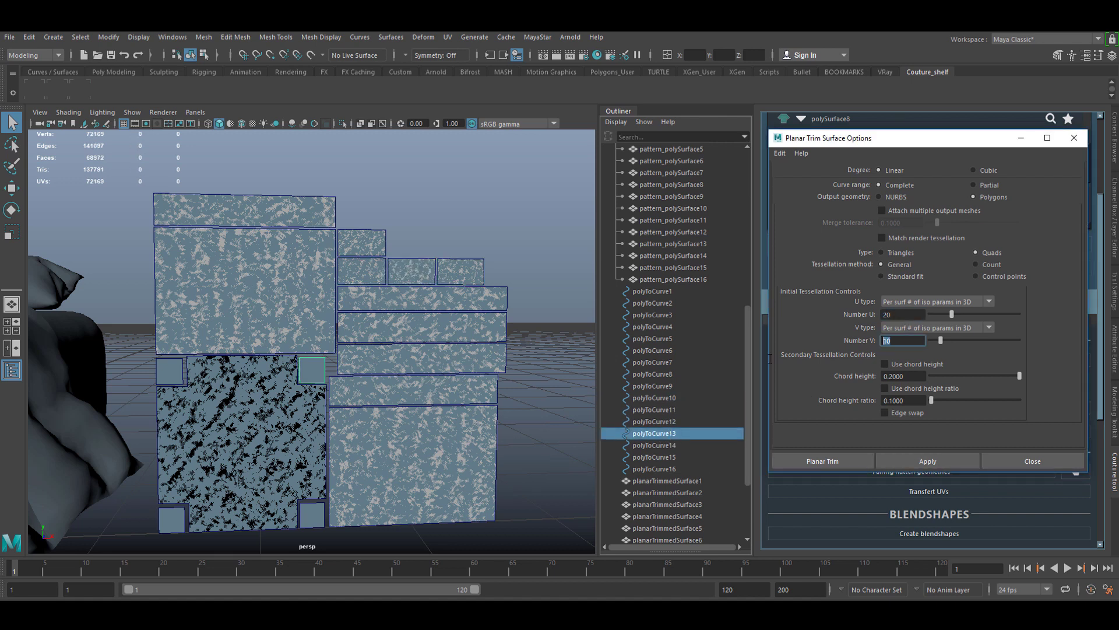
{"action": "type", "text": "20"}
{"action": "left_click", "coordinate": [898, 460]}
{"action": "left_click", "coordinate": [671, 444]}
{"action": "left_click", "coordinate": [928, 461]}
{"action": "left_click", "coordinate": [671, 457]}
{"action": "left_click", "coordinate": [927, 461]}
{"action": "left_click", "coordinate": [670, 468]}
{"action": "left_click", "coordinate": [928, 461]}
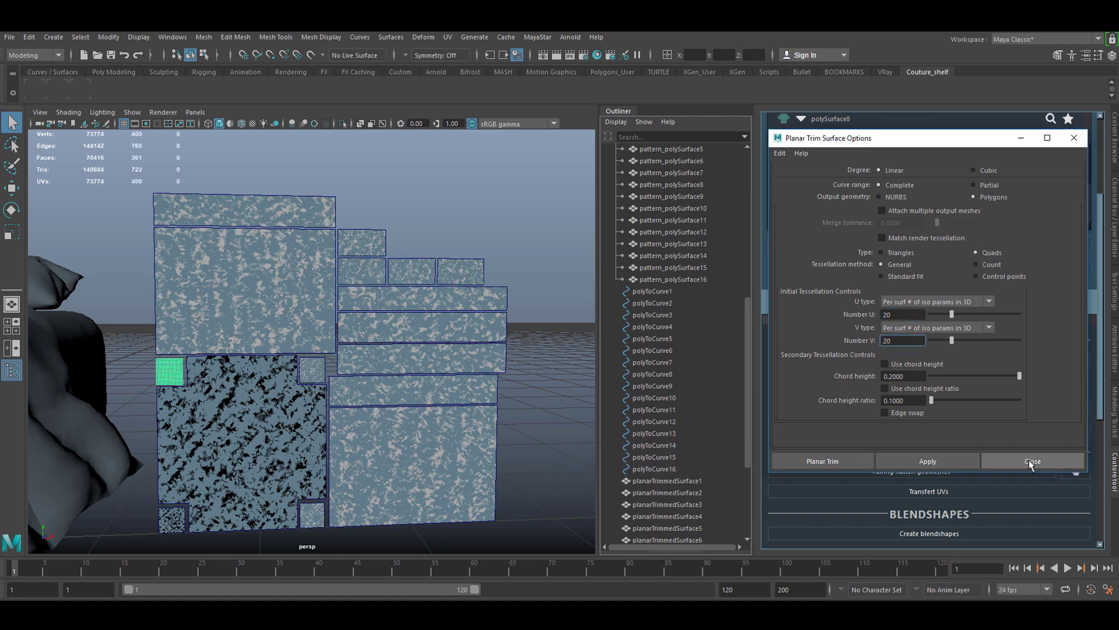
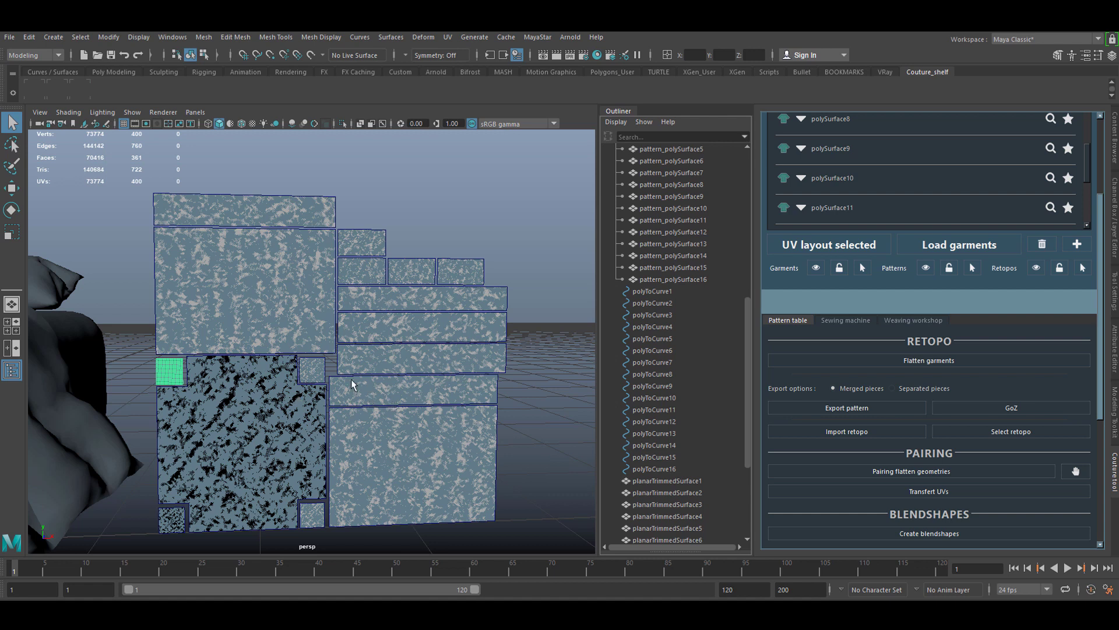
Select planarTrimmedSurface1 through planarTrimmedSurface16 and register them in Couture as the retopo meshes with Select retopo
{"action": "middle_click_drag", "start_coordinate": [369, 379], "coordinate": [415, 353], "text": "alt"}
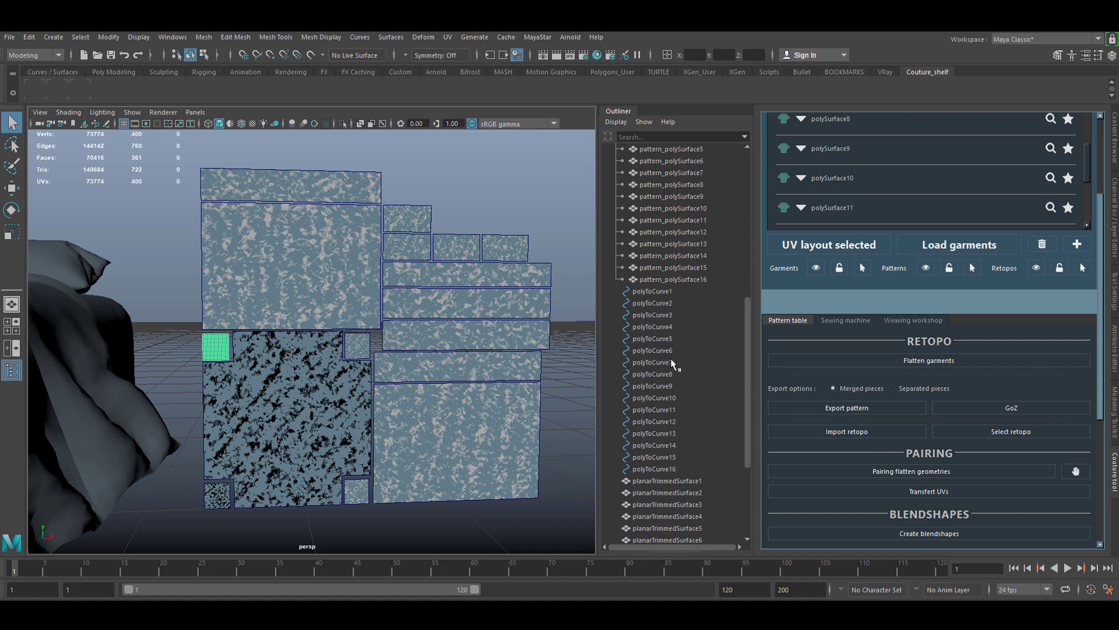
{"action": "scroll", "coordinate": [687, 446], "scroll_direction": "down", "scroll_amount": 4}
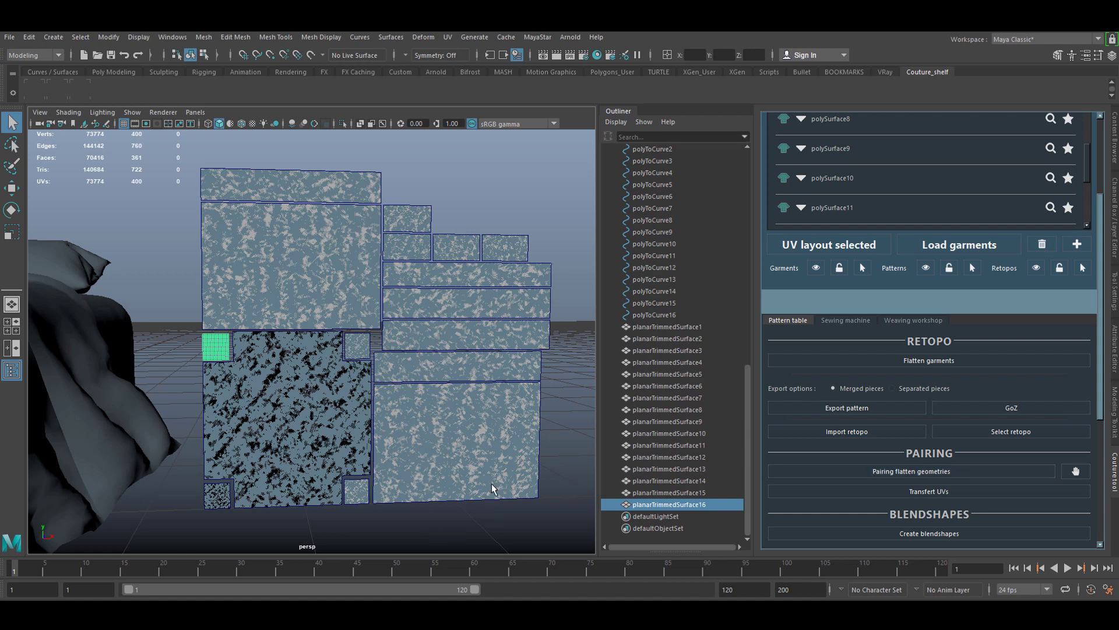
{"action": "left_click", "coordinate": [663, 328]}
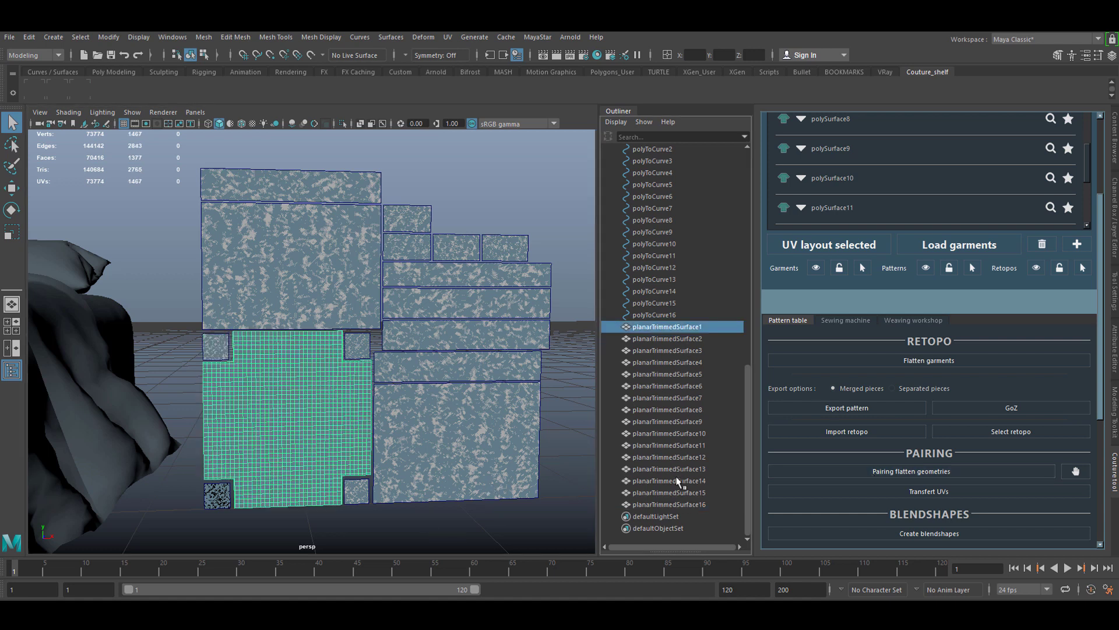
{"action": "left_click", "coordinate": [686, 504], "text": "shift"}
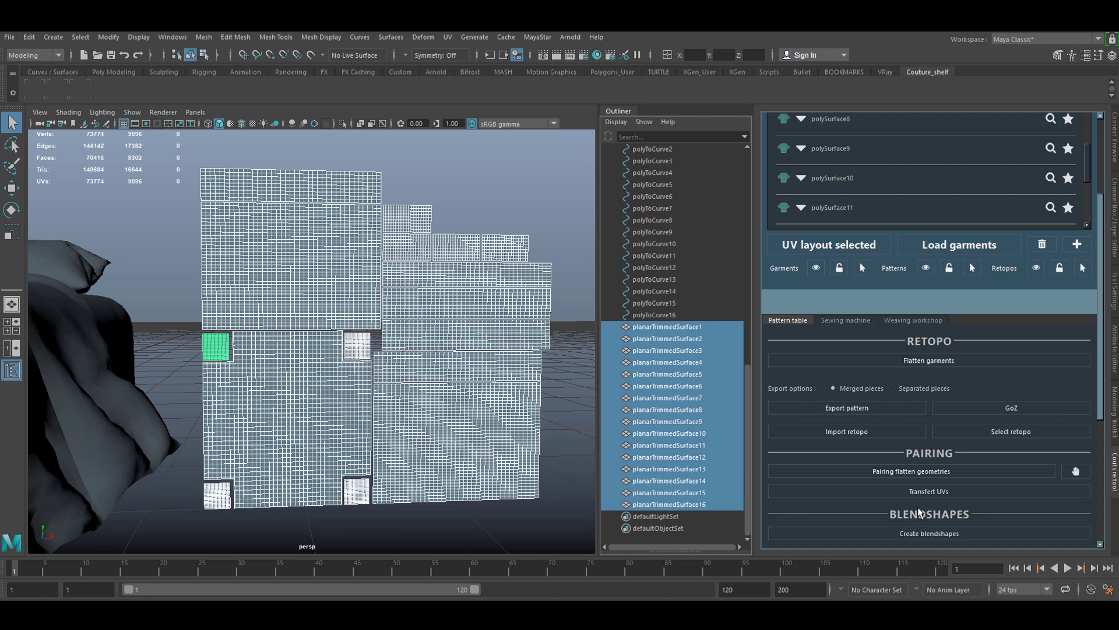
{"action": "left_click", "coordinate": [991, 433]}
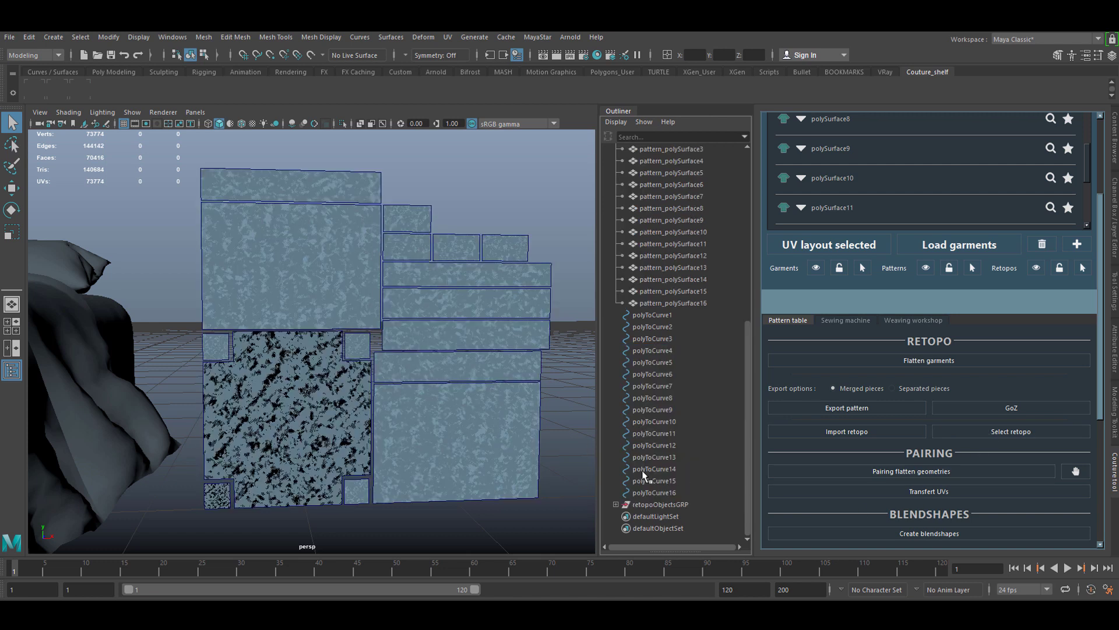
Expand retopoObjectsGRP to list the retopo meshes and hide the pattern meshes
{"action": "left_click", "coordinate": [616, 505]}
{"action": "scroll", "coordinate": [647, 448], "scroll_direction": "down", "scroll_amount": 5}
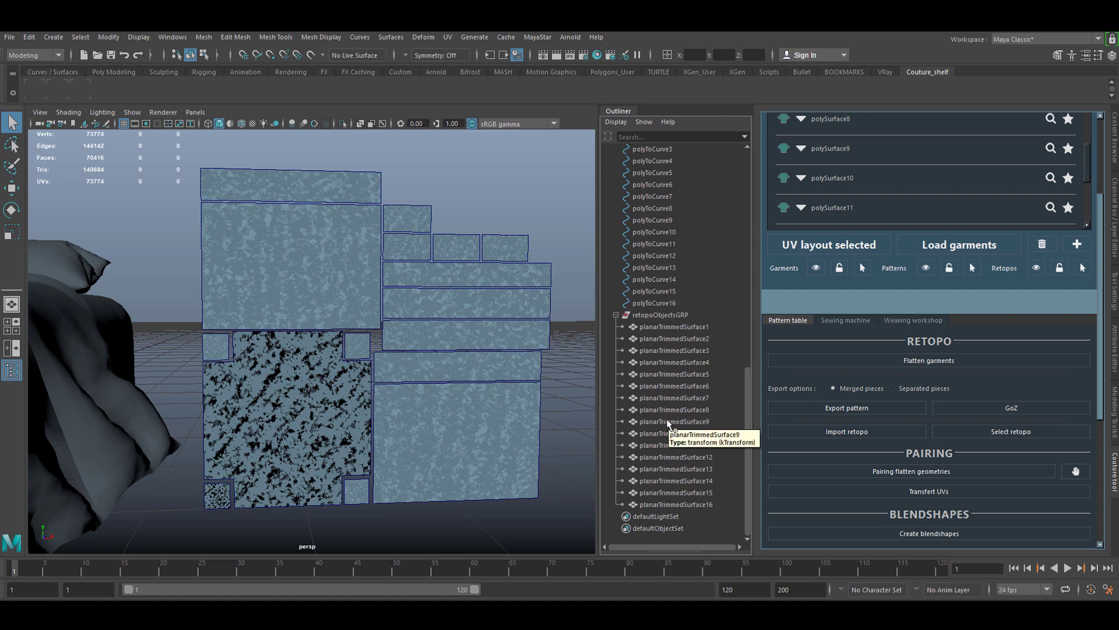
{"action": "left_click", "coordinate": [925, 268]}
{"action": "left_click_drag", "start_coordinate": [353, 395], "coordinate": [378, 399], "text": "alt"}
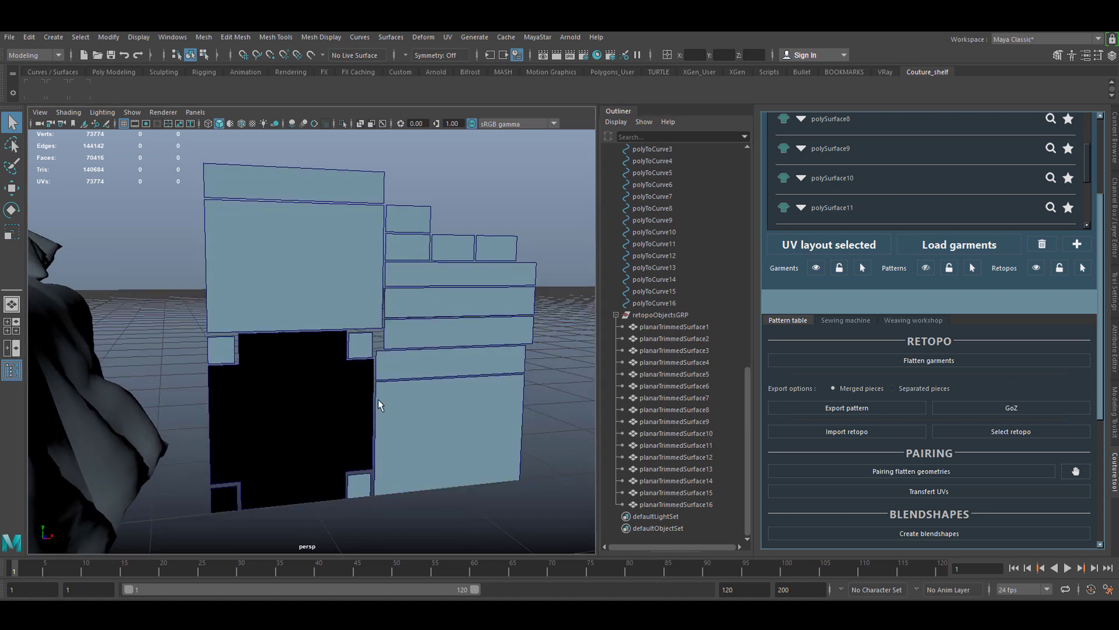
Reverse the normals of the black-looking retopo meshes planarTrimmedSurface1 and planarTrimmedSurface14
{"action": "right_click", "coordinate": [306, 373]}
{"action": "left_click", "coordinate": [314, 369]}
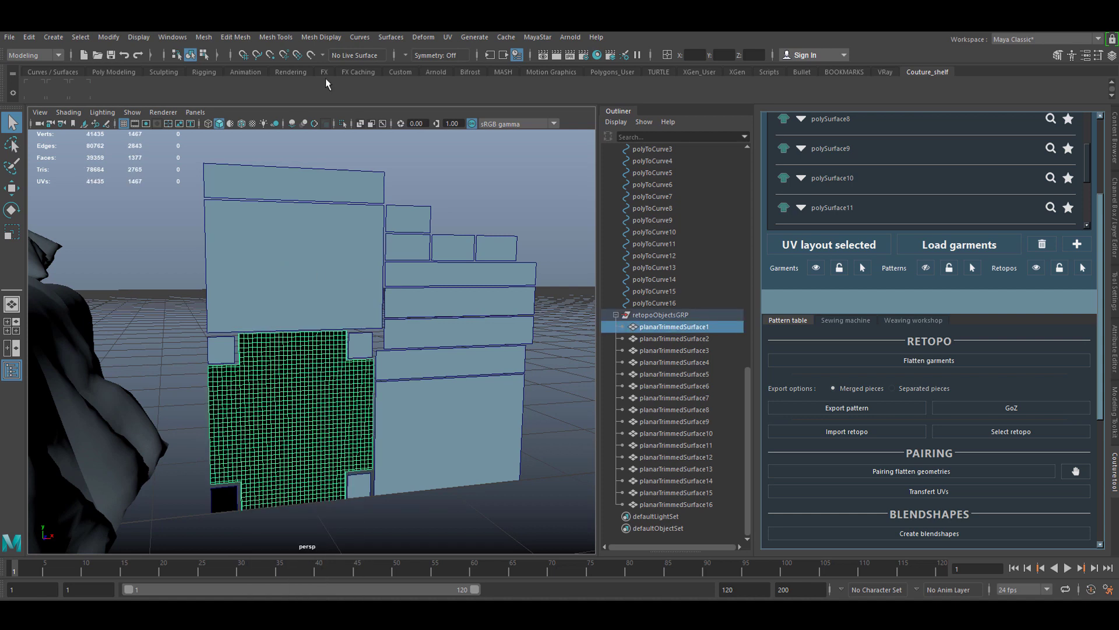
{"action": "left_click", "coordinate": [313, 37]}
{"action": "left_click", "coordinate": [311, 95]}
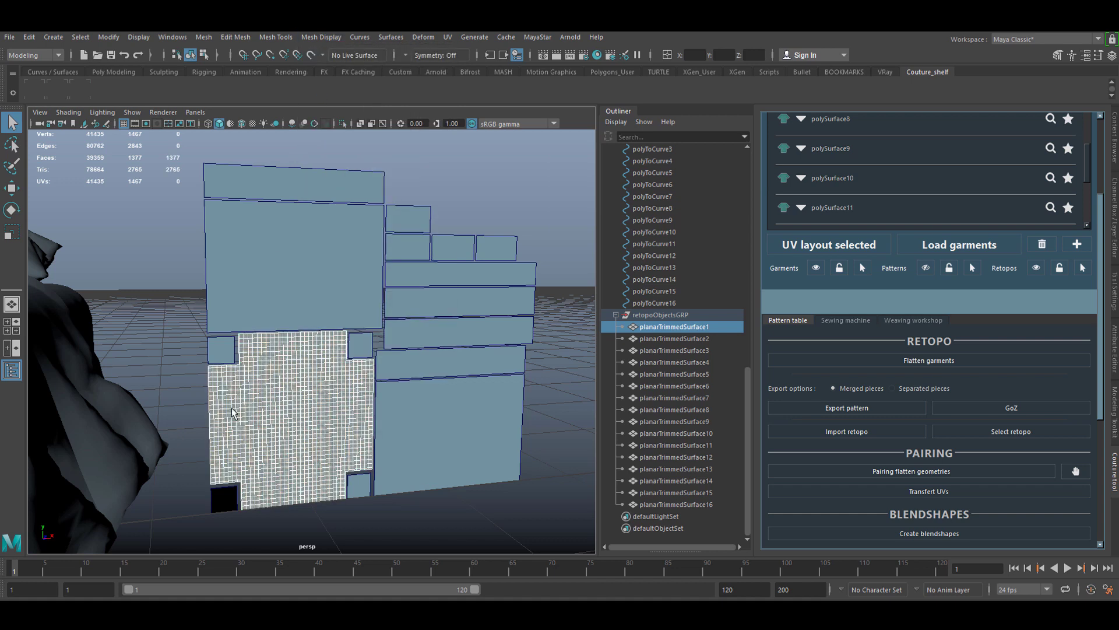
{"action": "left_click", "coordinate": [222, 500]}
{"action": "left_click", "coordinate": [330, 39]}
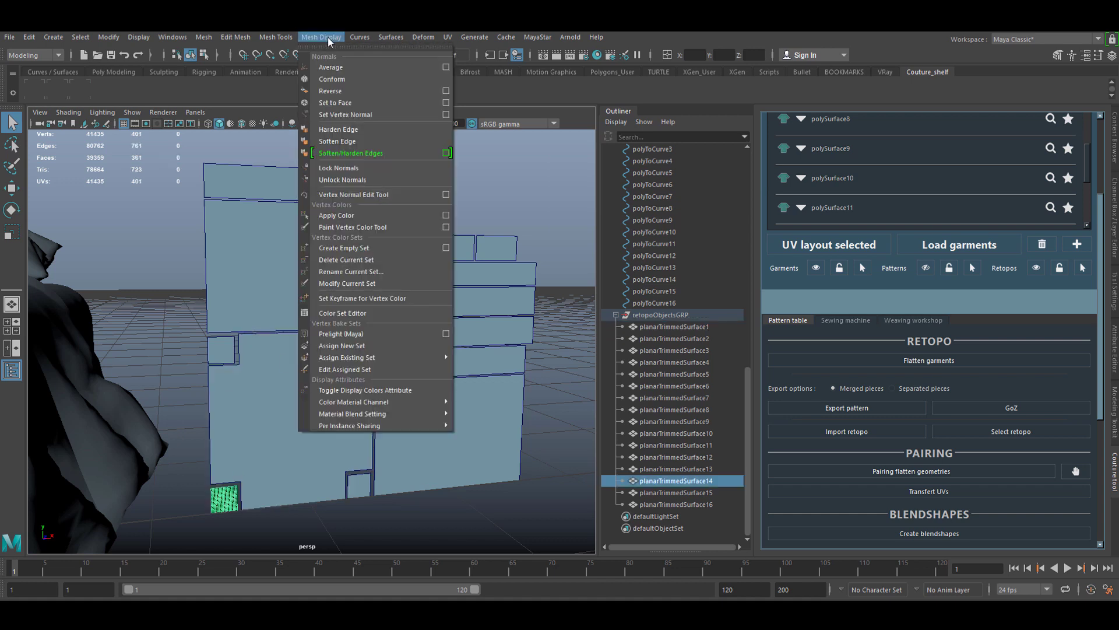
{"action": "left_click", "coordinate": [343, 91]}
{"action": "left_click_drag", "start_coordinate": [413, 363], "coordinate": [420, 342], "text": "alt"}
{"action": "left_click", "coordinate": [408, 406]}
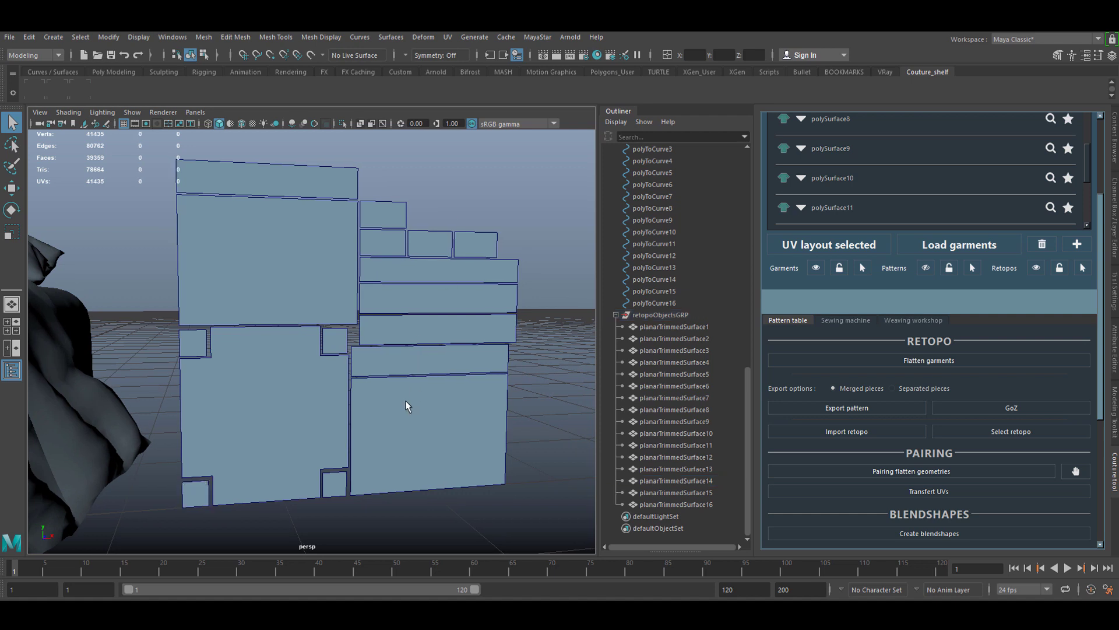
{"action": "left_click_drag", "start_coordinate": [407, 406], "coordinate": [396, 409], "text": "alt"}
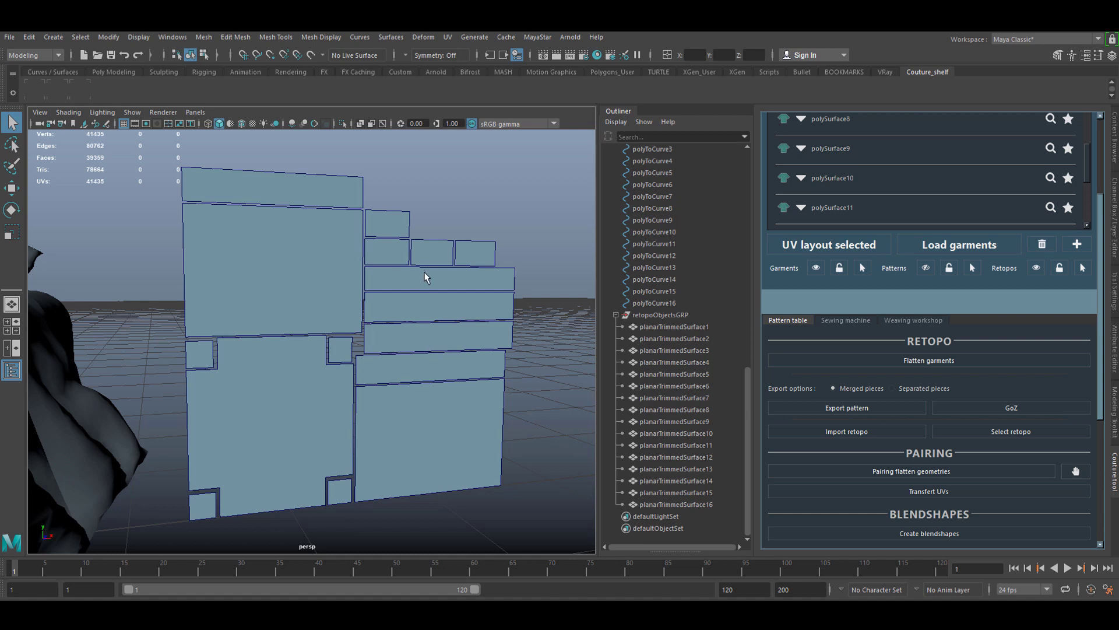
Select all the flat retopo meshes and match them to their patterns with Pairing flatten geometries
{"action": "right_click_drag", "start_coordinate": [424, 272], "coordinate": [472, 252]}
{"action": "left_click_drag", "start_coordinate": [559, 157], "coordinate": [172, 527]}
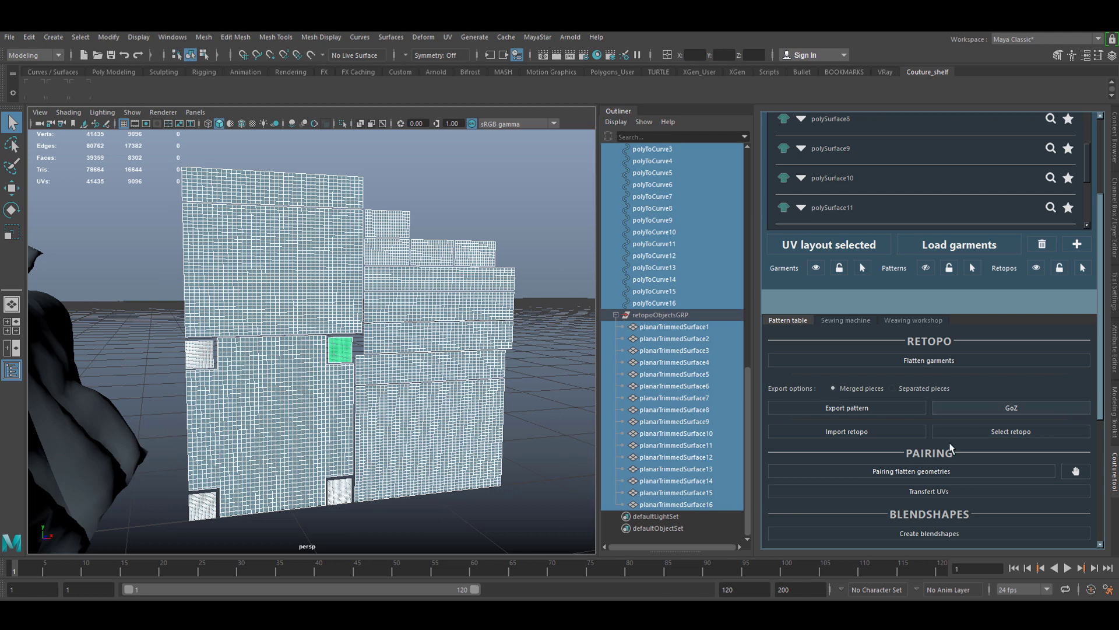
{"action": "left_click", "coordinate": [907, 475]}
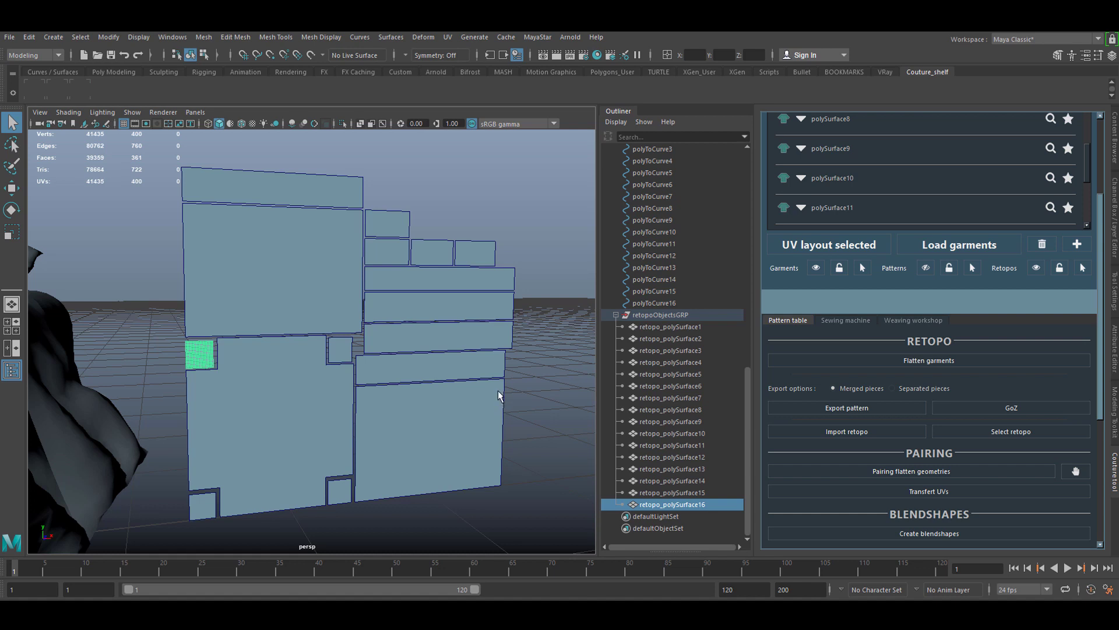
Select all the paired retopo meshes and transfer the UVs to them with Transfert UVs
{"action": "scroll", "coordinate": [498, 390], "scroll_direction": "down", "scroll_amount": 2}
{"action": "left_click_drag", "start_coordinate": [510, 189], "coordinate": [219, 500]}
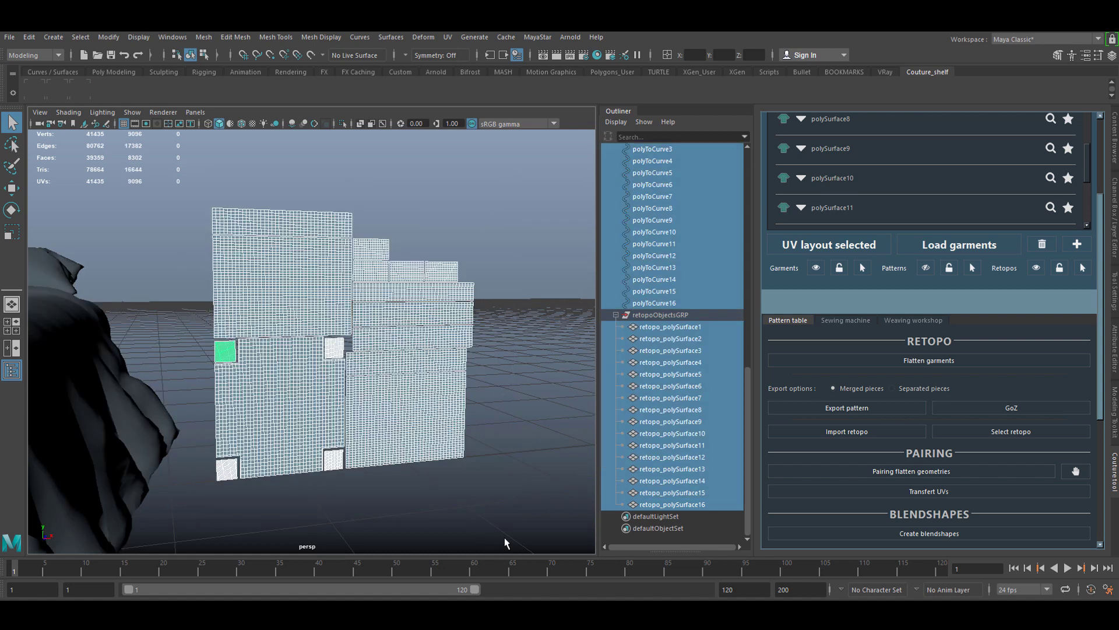
{"action": "left_click", "coordinate": [936, 492]}
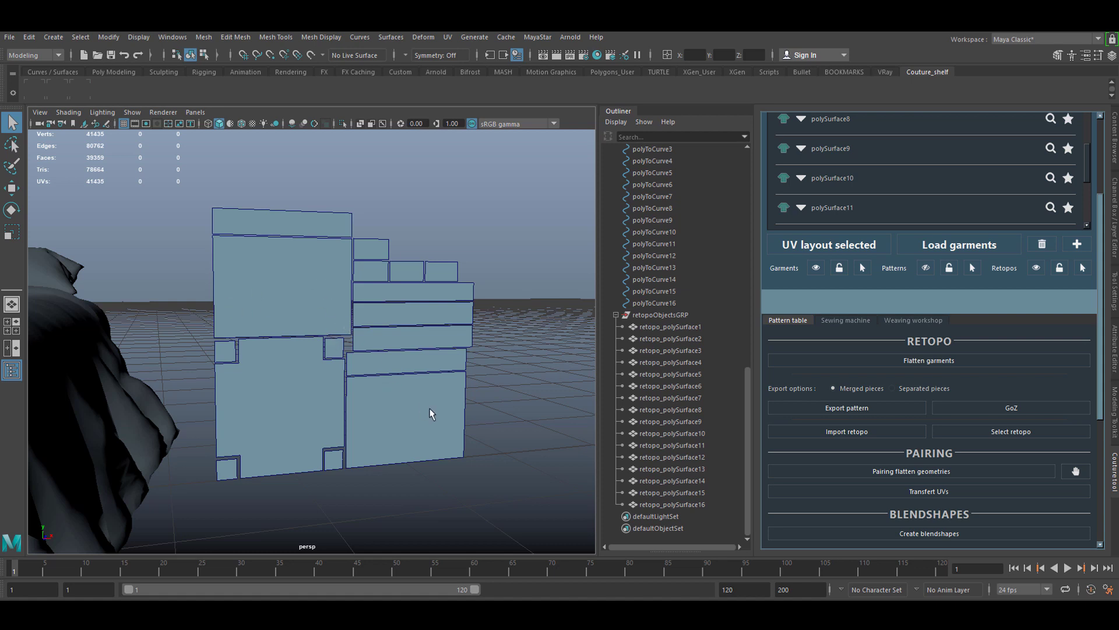
Select all the flat retopo meshes and create their blendshapes in Couture
{"action": "scroll", "coordinate": [935, 468], "scroll_direction": "down", "scroll_amount": 2}
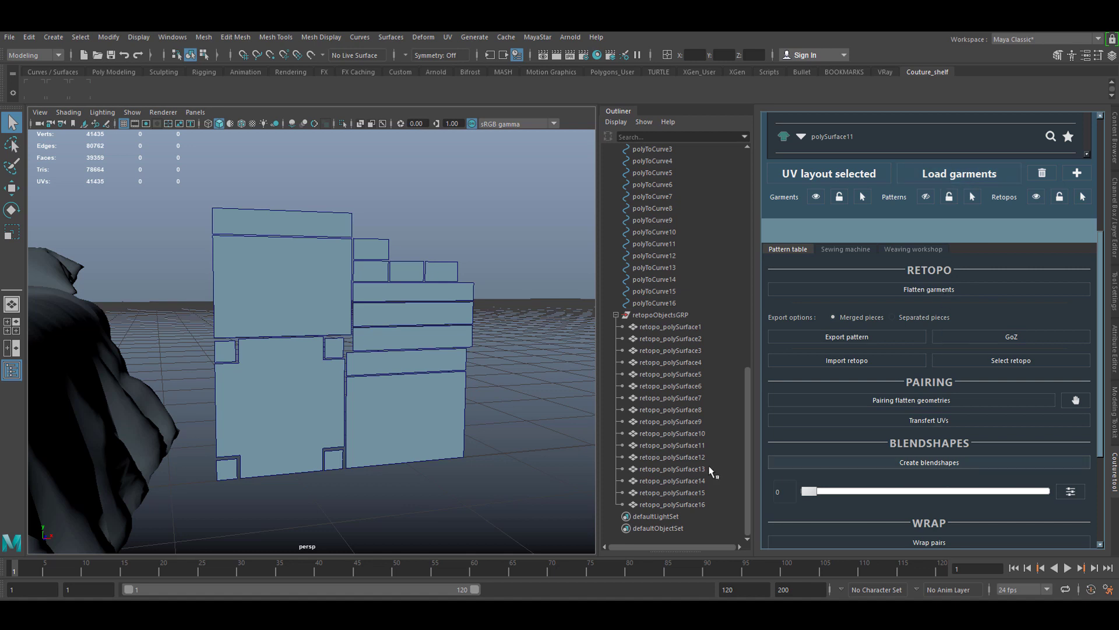
{"action": "left_click_drag", "start_coordinate": [205, 199], "coordinate": [502, 506]}
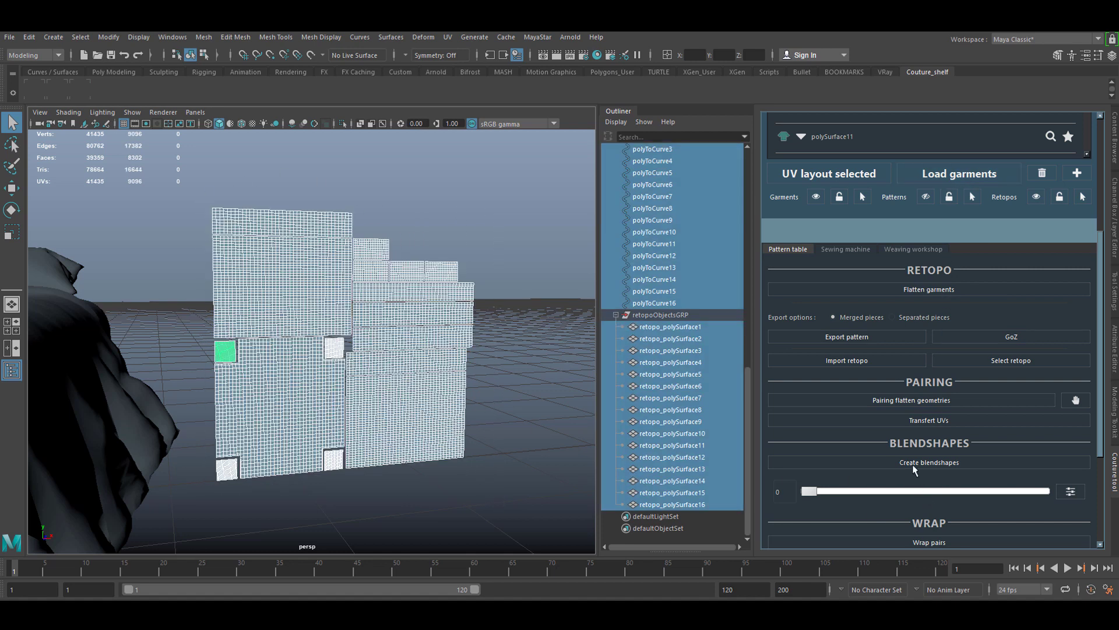
{"action": "left_click", "coordinate": [914, 464]}
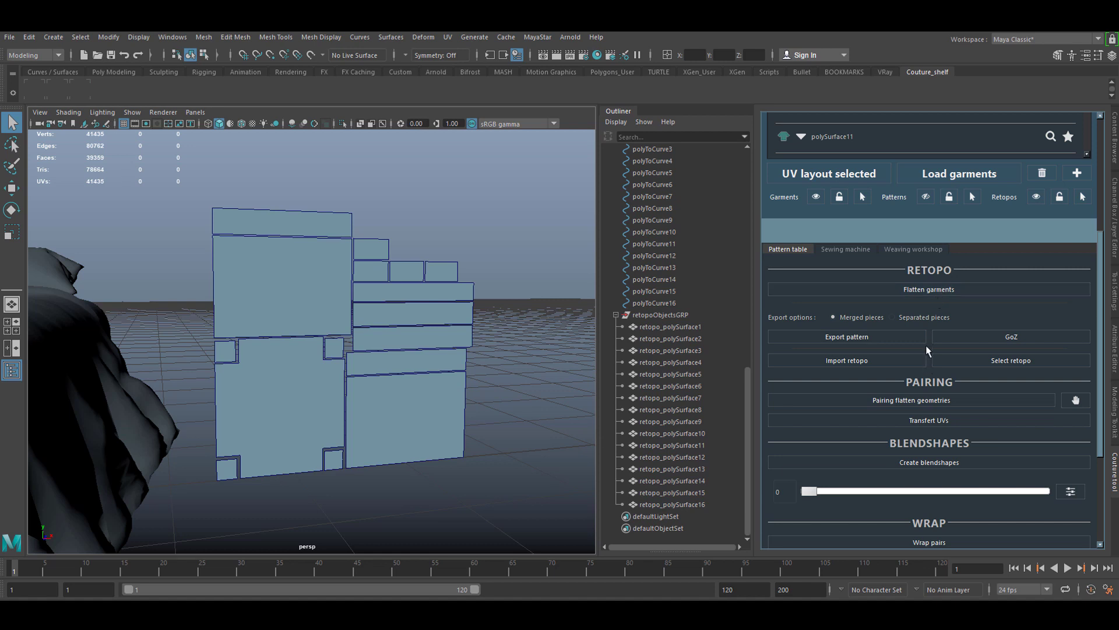
Show the patterns and set the blendshape slider to 1.0 to preview the retopo meshes on the bed
{"action": "left_click", "coordinate": [927, 198]}
{"action": "scroll", "coordinate": [443, 379], "scroll_direction": "down", "scroll_amount": 4}
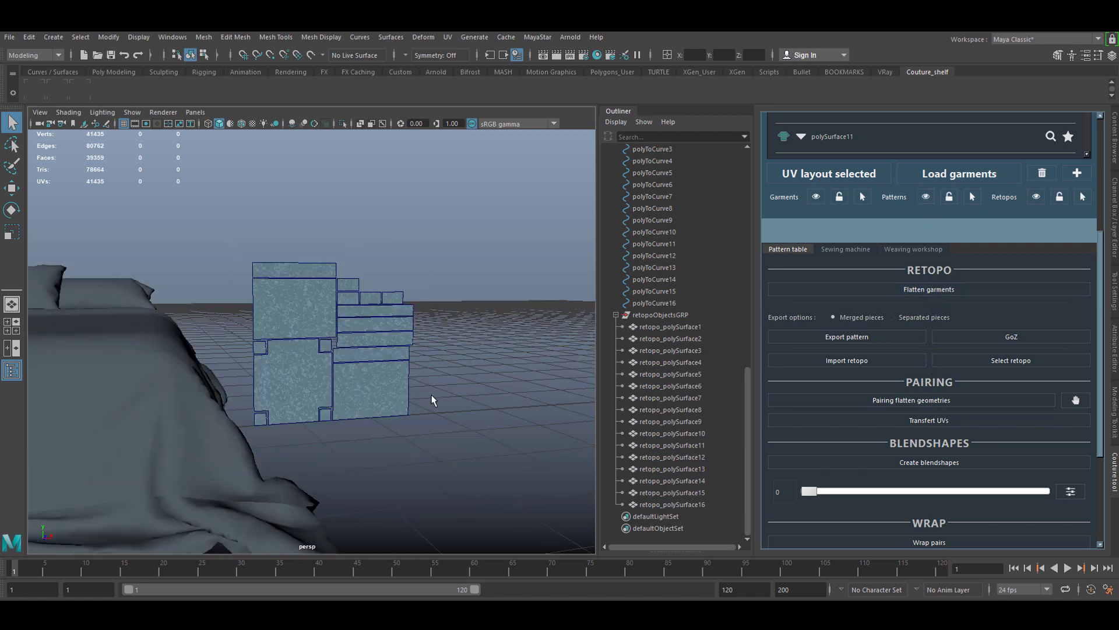
{"action": "left_click_drag", "start_coordinate": [403, 400], "coordinate": [379, 401], "text": "alt"}
{"action": "middle_click_drag", "start_coordinate": [379, 401], "coordinate": [432, 403], "text": "alt"}
{"action": "left_click_drag", "start_coordinate": [432, 402], "coordinate": [418, 400], "text": "alt"}
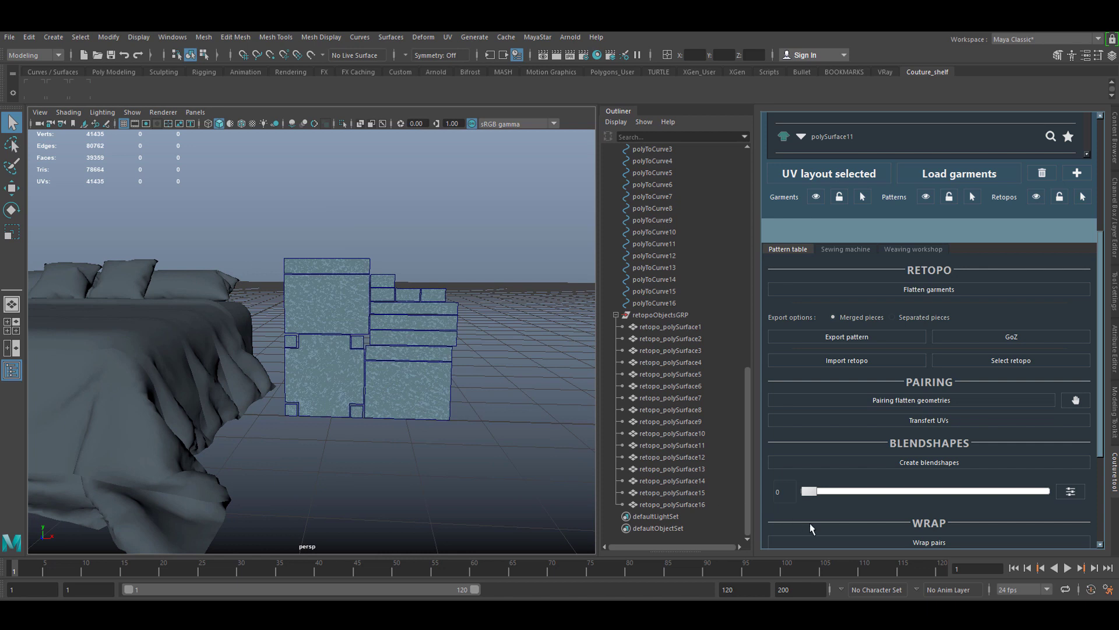
{"action": "left_click_drag", "start_coordinate": [812, 492], "coordinate": [1067, 494]}
{"action": "left_click_drag", "start_coordinate": [411, 428], "coordinate": [474, 429], "text": "alt"}
{"action": "mouse_move", "coordinate": [473, 428]}
{"action": "middle_mouse_down", "text": "alt"}
{"action": "mouse_move", "coordinate": [449, 432]}
{"action": "mouse_move", "coordinate": [461, 420]}
{"action": "middle_mouse_up", "text": "alt"}
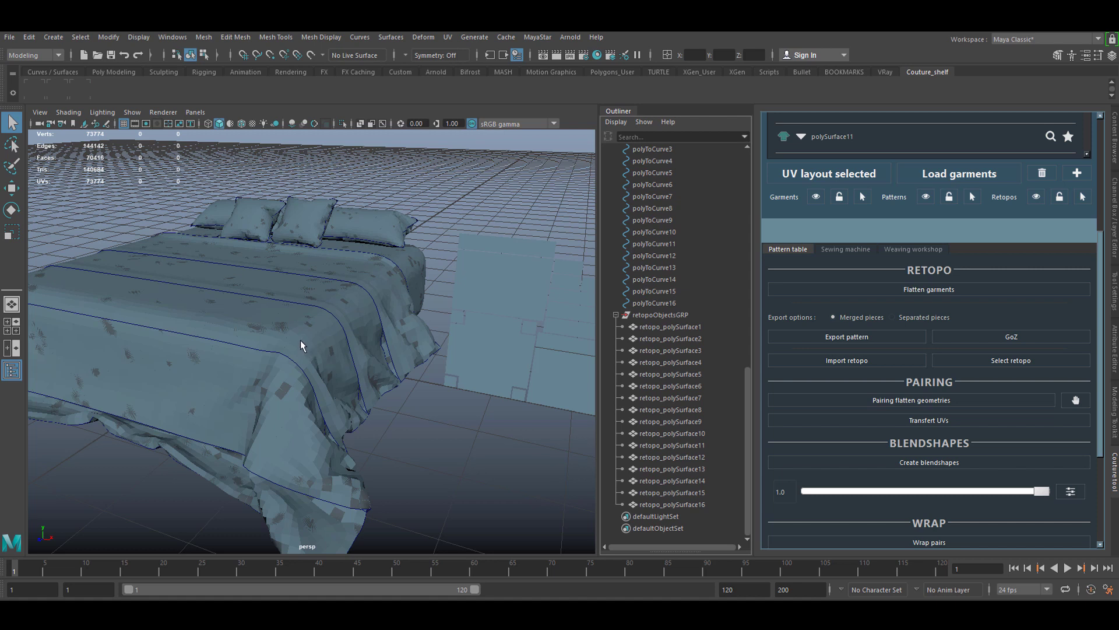
{"action": "left_click_drag", "start_coordinate": [299, 341], "coordinate": [304, 371], "text": "alt"}
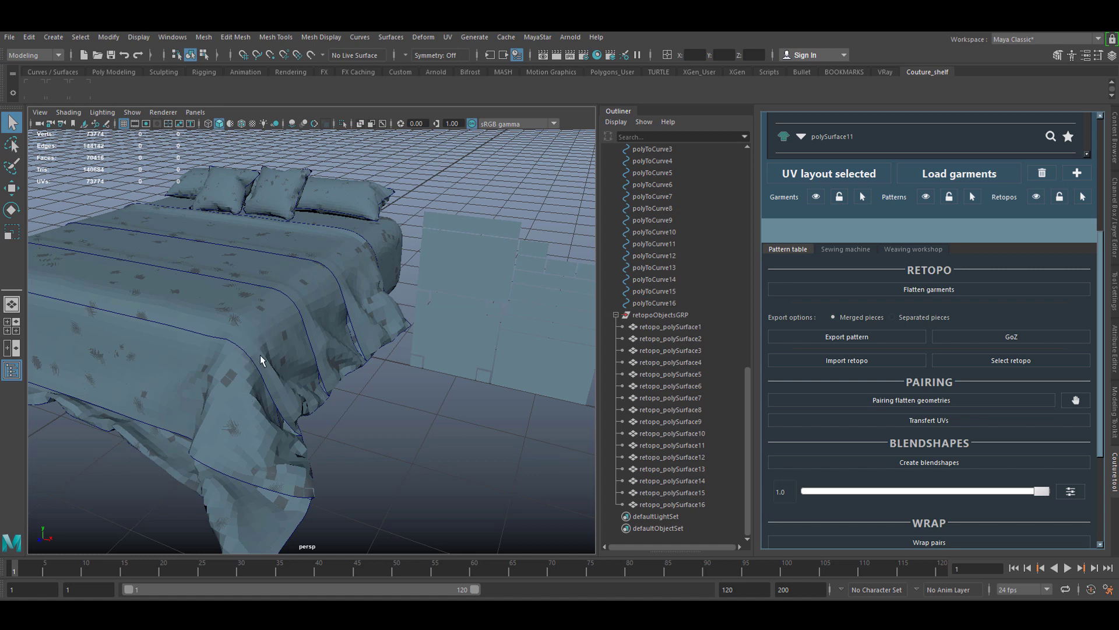
{"action": "mouse_move", "coordinate": [260, 360]}
{"action": "left_mouse_down", "text": "alt"}
{"action": "mouse_move", "coordinate": [257, 376]}
{"action": "mouse_move", "coordinate": [262, 361]}
{"action": "left_mouse_up", "text": "alt"}
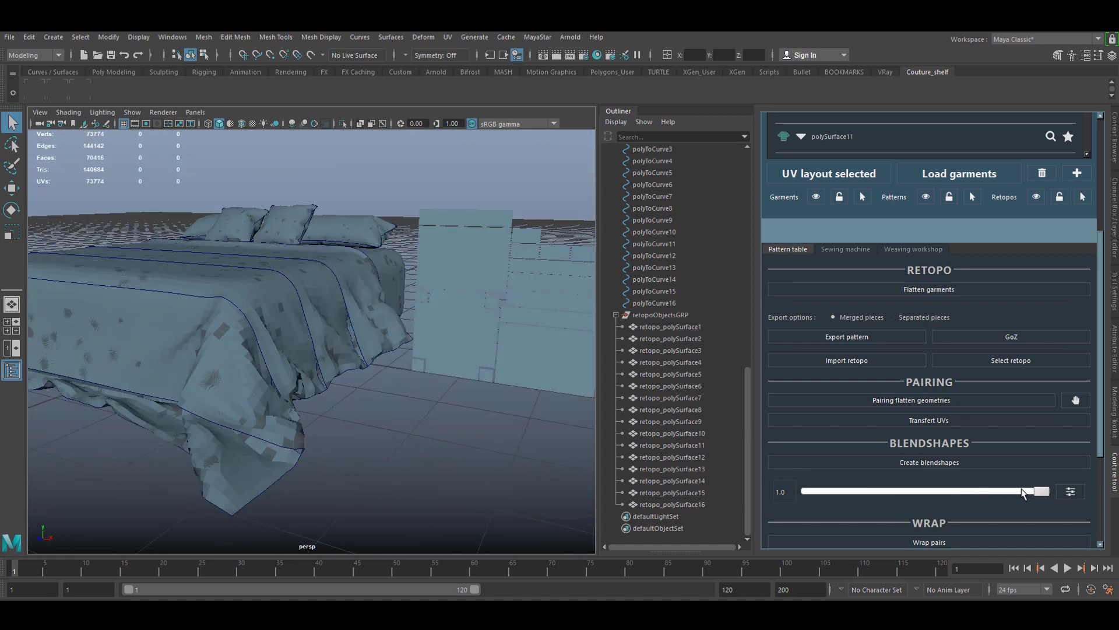
Return the blendshape slider to 0.0 and frame the flat pattern layout
{"action": "left_click_drag", "start_coordinate": [1042, 491], "coordinate": [810, 492]}
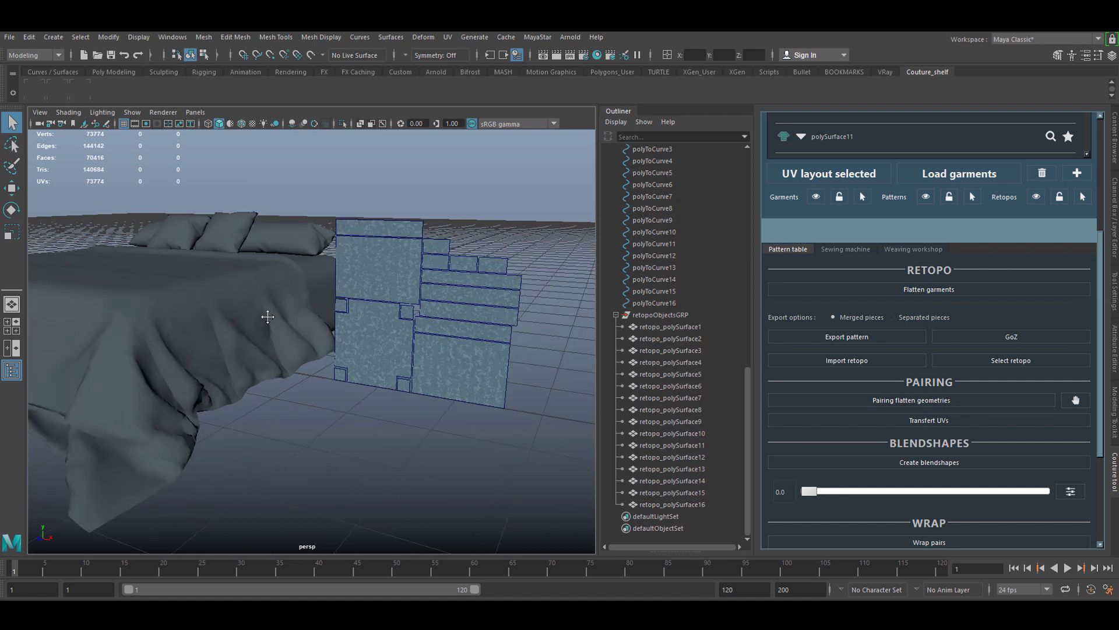
{"action": "middle_click_drag", "start_coordinate": [267, 316], "coordinate": [186, 324], "text": "alt"}
{"action": "left_click_drag", "start_coordinate": [186, 324], "coordinate": [256, 303], "text": "alt"}
{"action": "right_click_drag", "start_coordinate": [256, 303], "coordinate": [347, 334], "text": "alt"}
{"action": "middle_click_drag", "start_coordinate": [347, 335], "coordinate": [275, 364], "text": "alt"}
{"action": "left_click_drag", "start_coordinate": [275, 365], "coordinate": [301, 358], "text": "alt"}
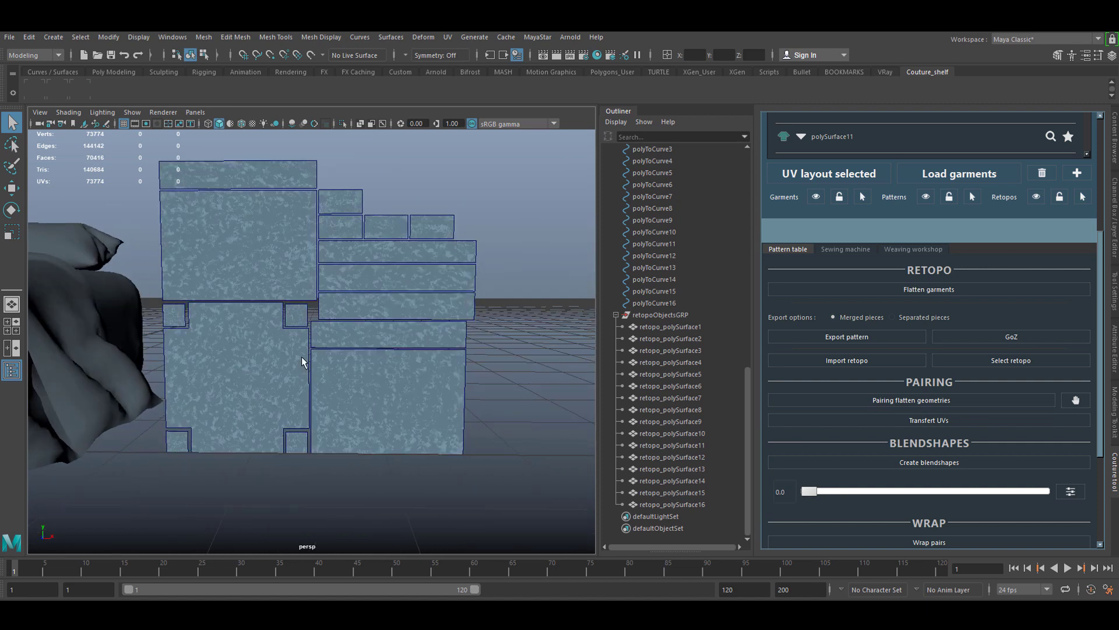
{"action": "middle_click_drag", "start_coordinate": [300, 353], "coordinate": [313, 355], "text": "alt"}
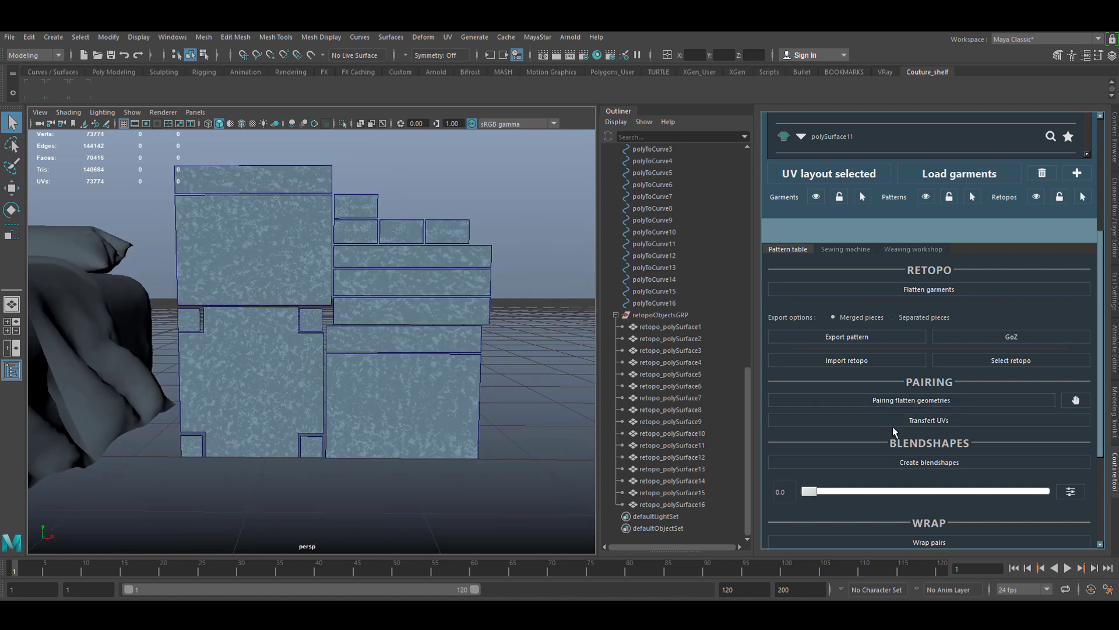
Bind the retopo meshes to their patterns with Wrap pairs and hide the patterns
{"action": "scroll", "coordinate": [893, 425], "scroll_direction": "down", "scroll_amount": 1}
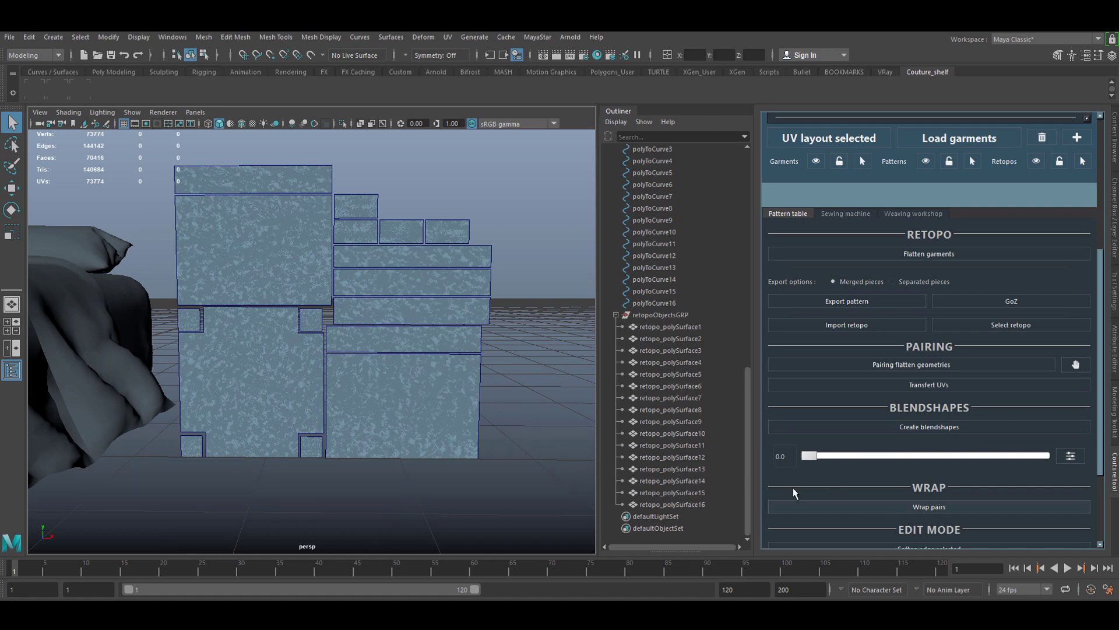
{"action": "left_click", "coordinate": [927, 162]}
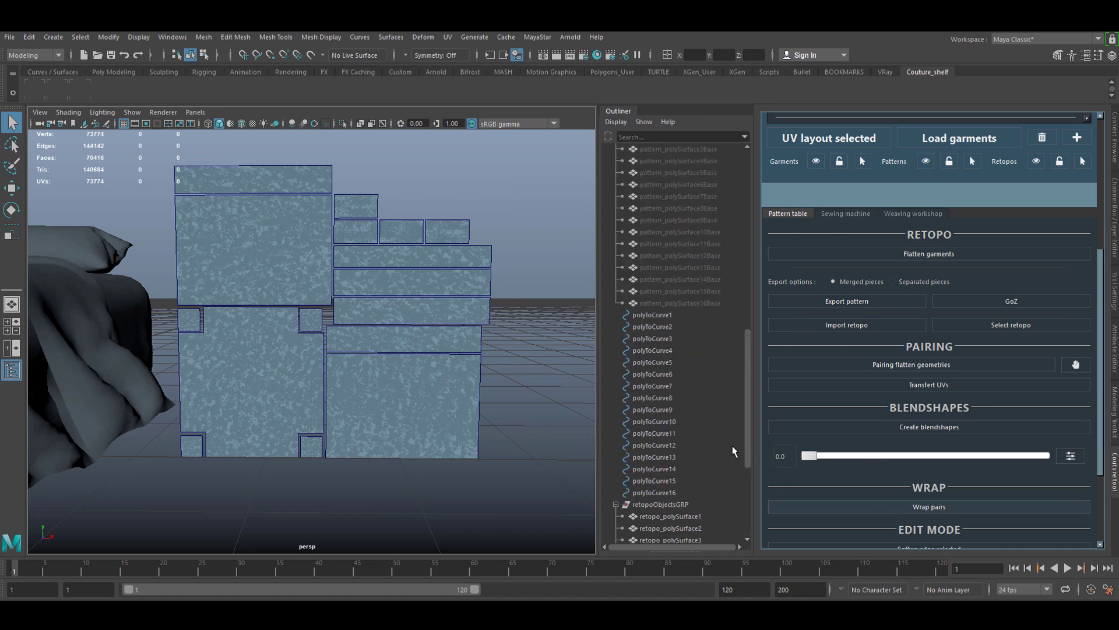
{"action": "scroll", "coordinate": [728, 442], "scroll_direction": "down", "scroll_amount": 5}
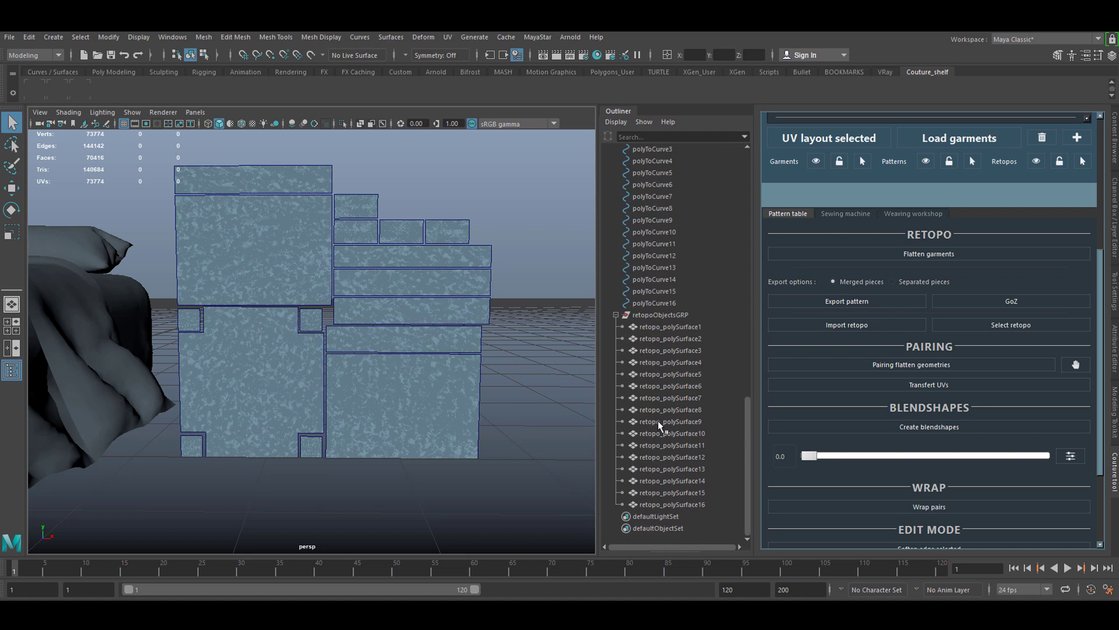
{"action": "left_click", "coordinate": [928, 164]}
Frame the bed beside the flat retopo meshes, test the blendshape slider and return it to 0.0
{"action": "mouse_move", "coordinate": [525, 270]}
{"action": "left_mouse_down", "text": "alt"}
{"action": "mouse_move", "coordinate": [457, 362]}
{"action": "mouse_move", "coordinate": [418, 379]}
{"action": "left_mouse_up", "text": "alt"}
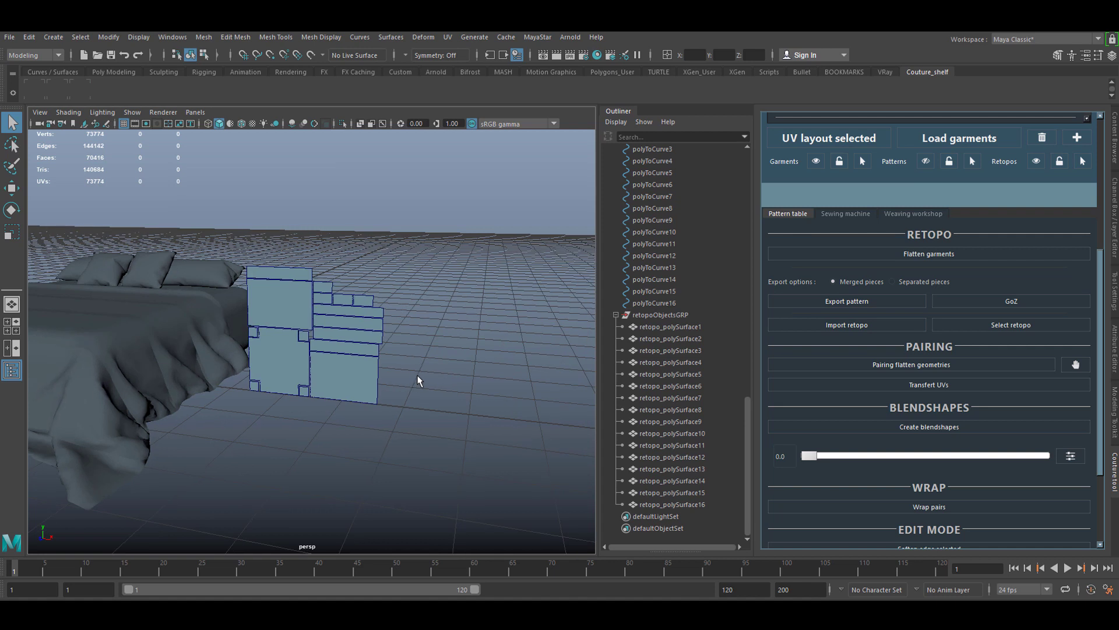
{"action": "middle_click_drag", "start_coordinate": [417, 380], "coordinate": [487, 362], "text": "alt"}
{"action": "left_click", "coordinate": [810, 458]}
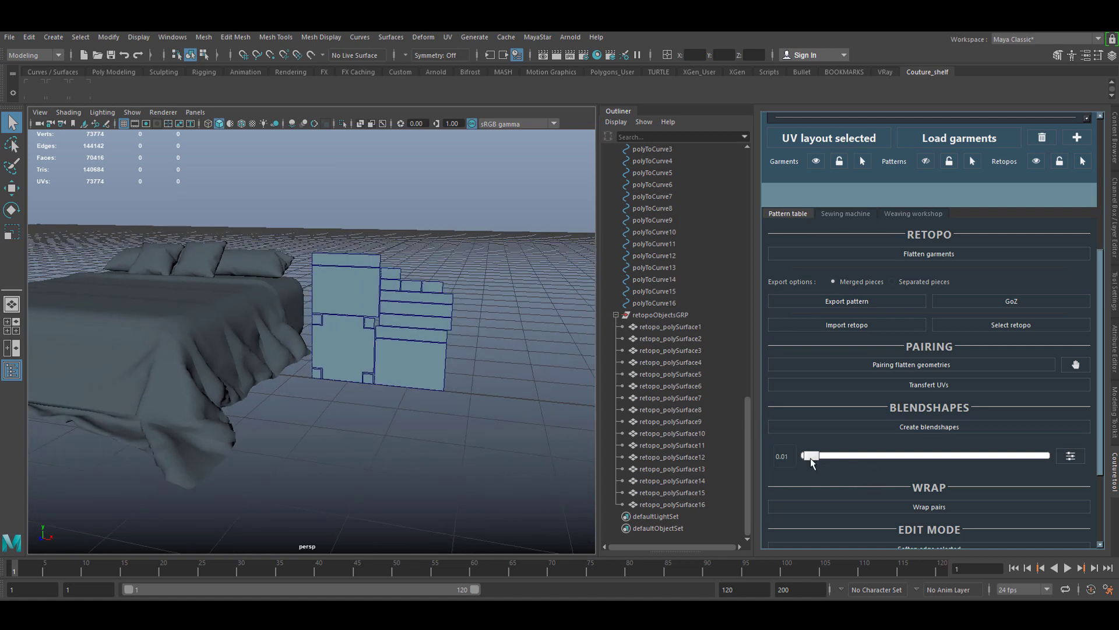
{"action": "left_click_drag", "start_coordinate": [811, 458], "coordinate": [751, 461]}
Select all the flat retopo meshes and smooth their shading with Soften edge selected
{"action": "scroll", "coordinate": [900, 435], "scroll_direction": "down", "scroll_amount": 2}
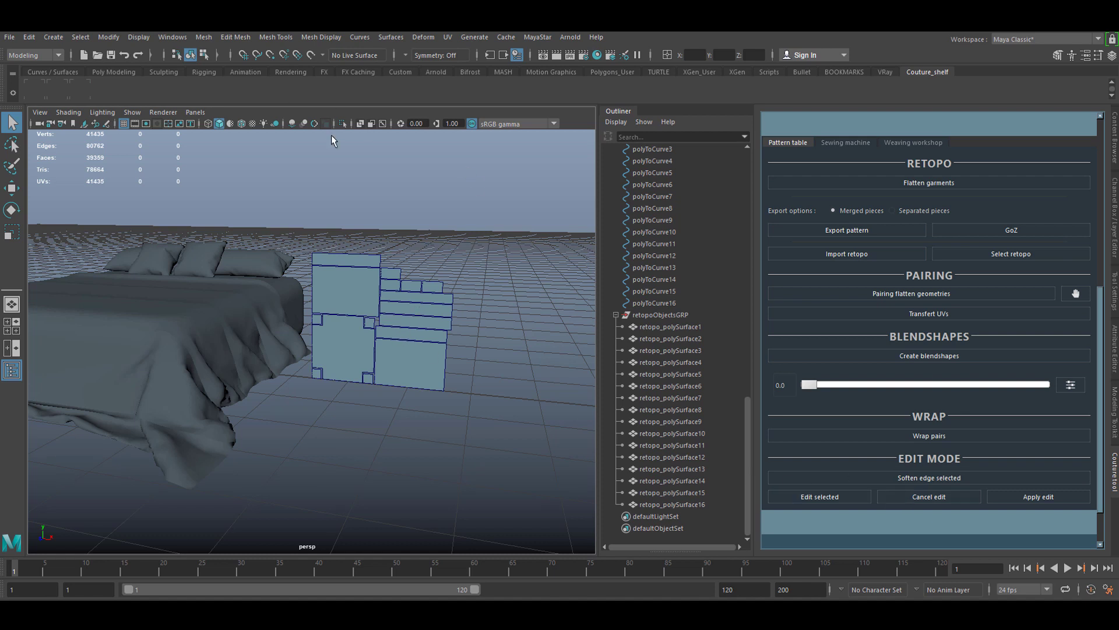
{"action": "scroll", "coordinate": [421, 371], "scroll_direction": "up", "scroll_amount": 2}
{"action": "left_click_drag", "start_coordinate": [420, 365], "coordinate": [403, 346], "text": "alt"}
{"action": "left_click_drag", "start_coordinate": [512, 214], "coordinate": [302, 415]}
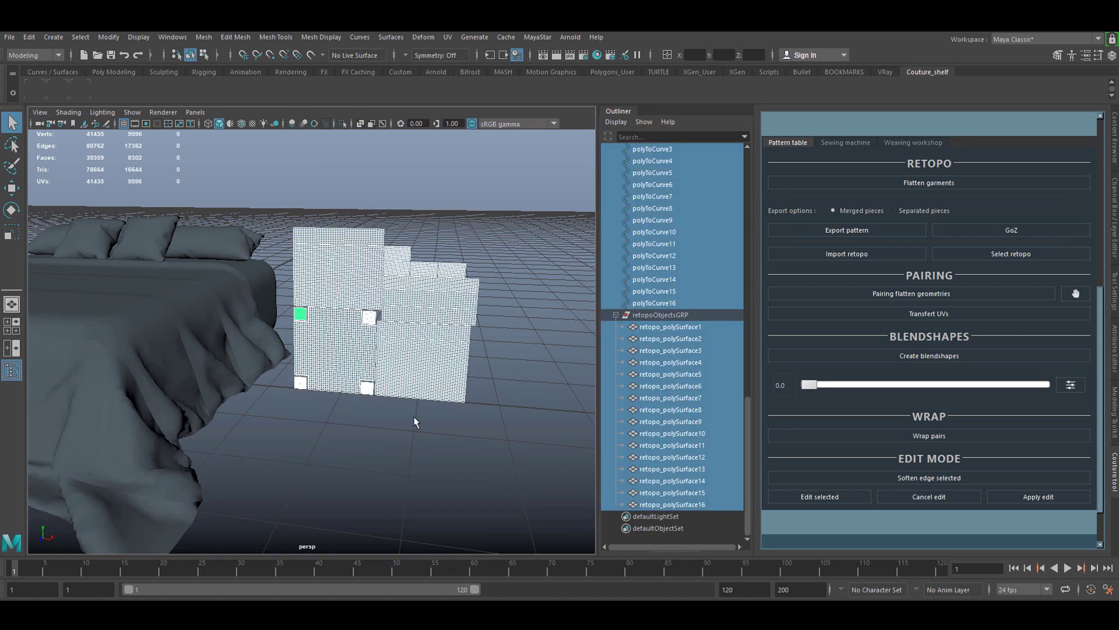
{"action": "left_click", "coordinate": [910, 478]}
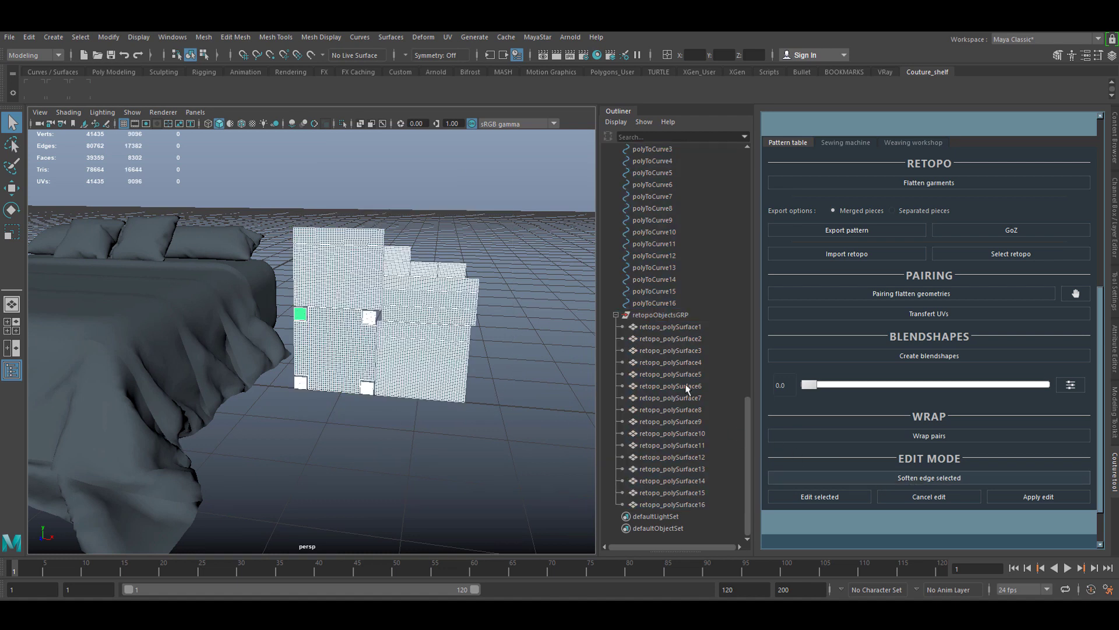
Set the blendshape slider to 1.0 and isolate retopo_polySurface1 through retopo_polySurface16 in the viewport
{"action": "left_click_drag", "start_coordinate": [810, 385], "coordinate": [1044, 384]}
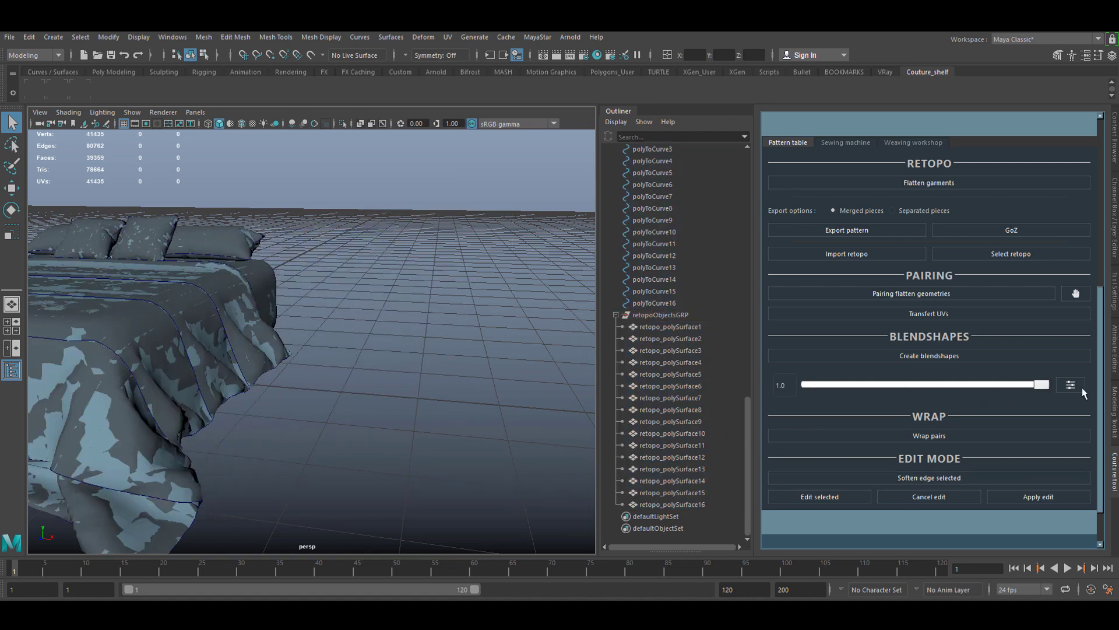
{"action": "left_click_drag", "start_coordinate": [359, 420], "coordinate": [508, 424], "text": "alt"}
{"action": "left_click", "coordinate": [654, 327]}
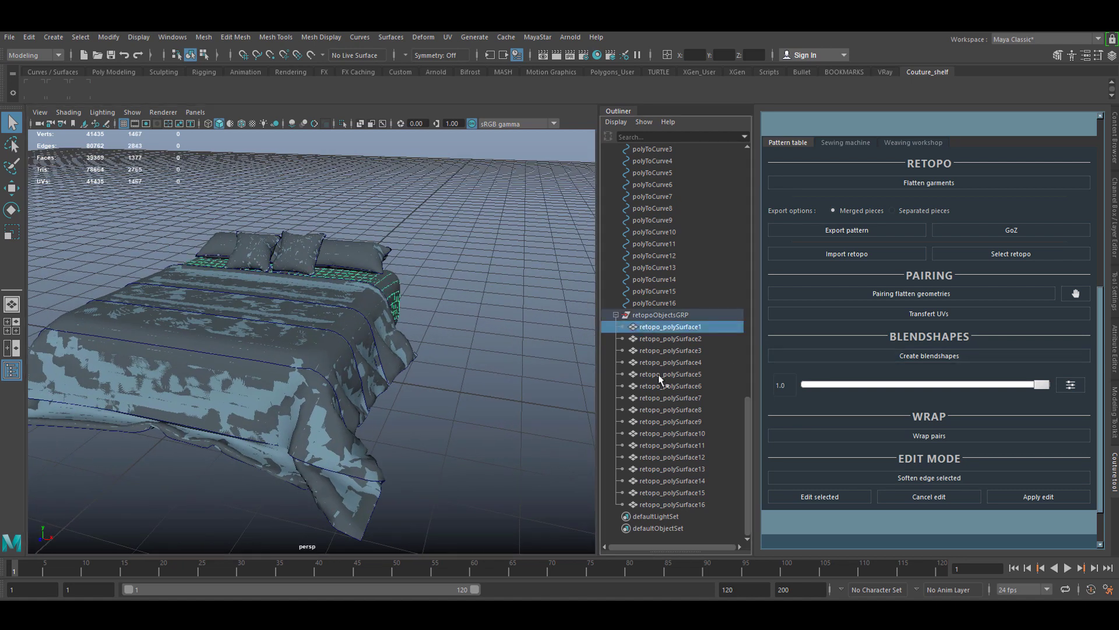
{"action": "left_click", "coordinate": [694, 504], "text": "shift"}
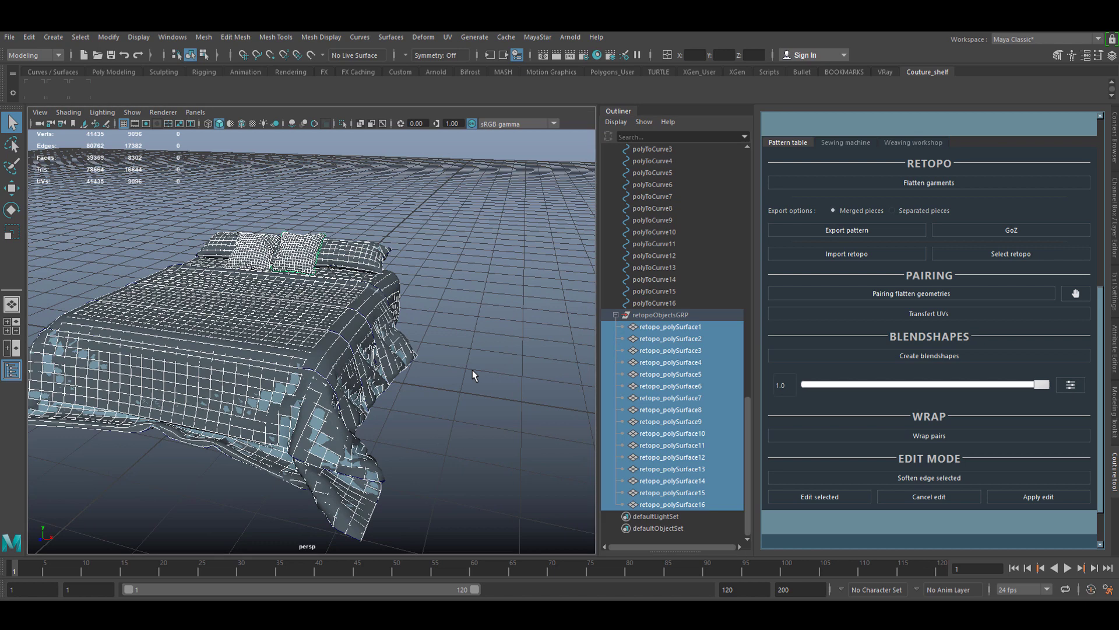
{"action": "key", "text": "ctrl+1"}
{"action": "left_click", "coordinate": [472, 369]}
Examine the isolated retopo sheet and pillows, checking the folds, seams and overall shape
{"action": "left_click_drag", "start_coordinate": [429, 408], "coordinate": [362, 430], "text": "alt"}
{"action": "middle_click_drag", "start_coordinate": [361, 430], "coordinate": [411, 405], "text": "alt"}
{"action": "mouse_move", "coordinate": [410, 405]}
{"action": "left_mouse_down", "text": "alt"}
{"action": "mouse_move", "coordinate": [387, 413]}
{"action": "mouse_move", "coordinate": [452, 400]}
{"action": "mouse_move", "coordinate": [423, 405]}
{"action": "left_mouse_up", "text": "alt"}
{"action": "middle_click_drag", "start_coordinate": [423, 406], "coordinate": [419, 398], "text": "alt"}
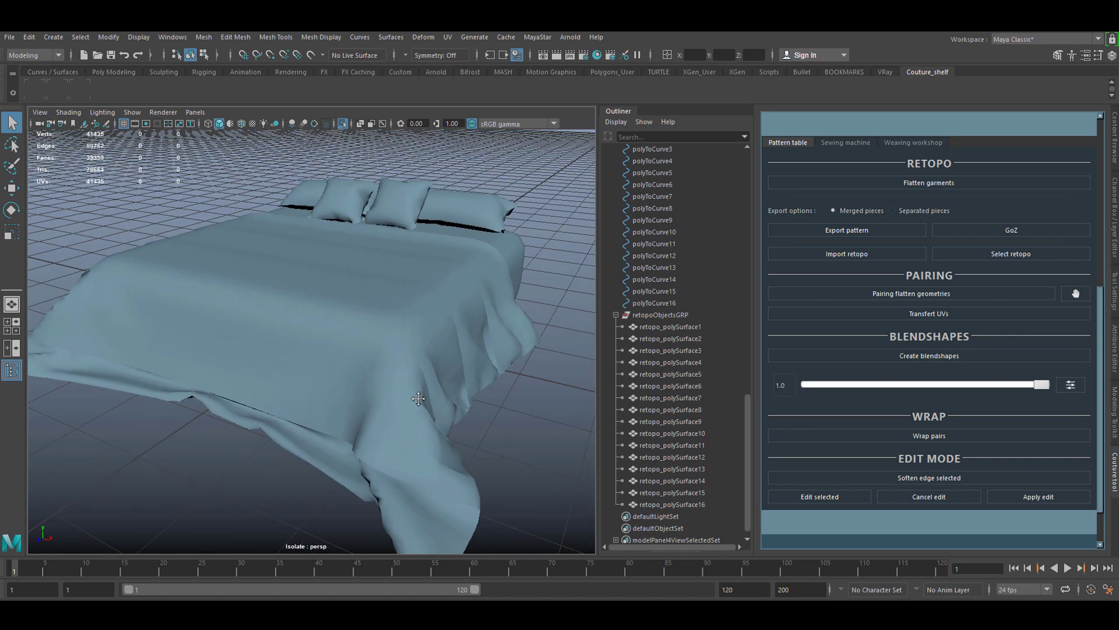
{"action": "left_click_drag", "start_coordinate": [425, 349], "coordinate": [400, 358], "text": "alt"}
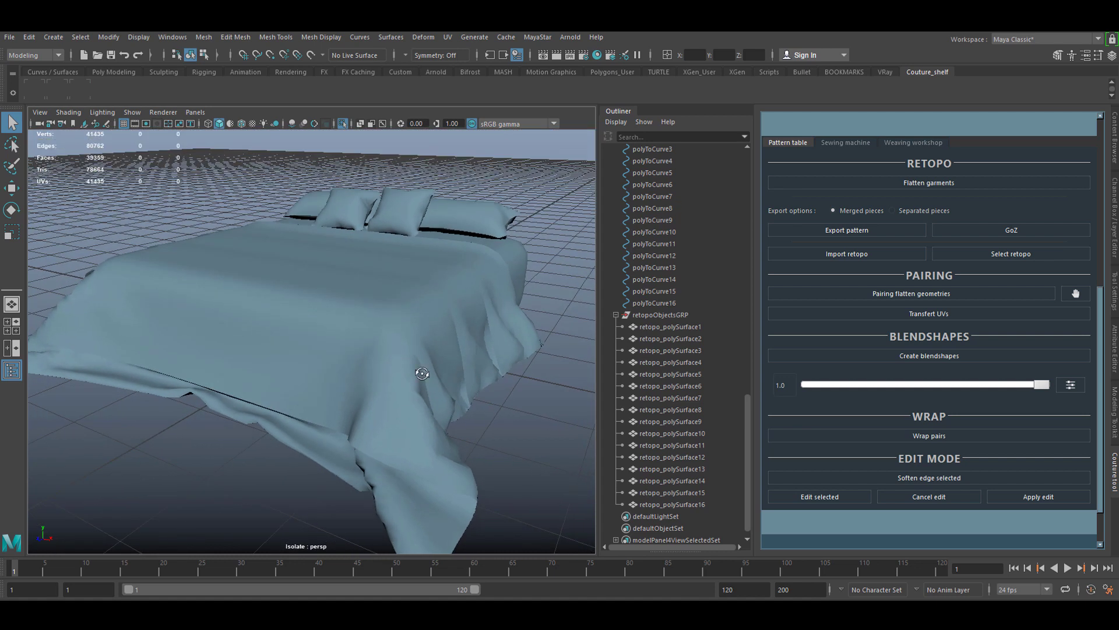
{"action": "left_click_drag", "start_coordinate": [419, 371], "coordinate": [412, 366], "text": "alt"}
{"action": "middle_click_drag", "start_coordinate": [412, 366], "coordinate": [401, 356], "text": "alt"}
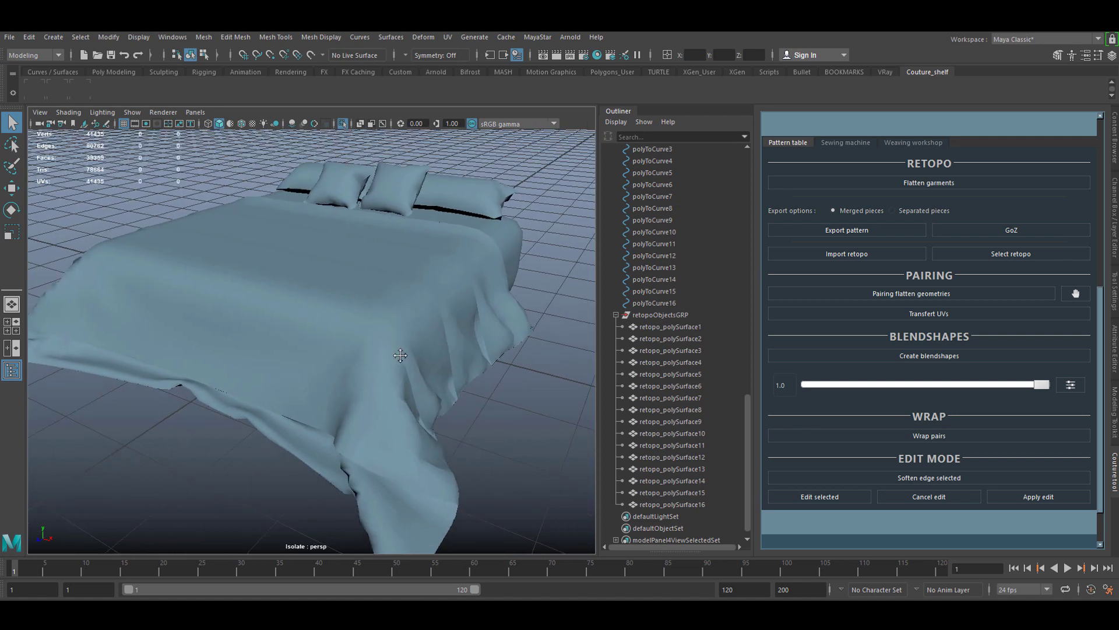